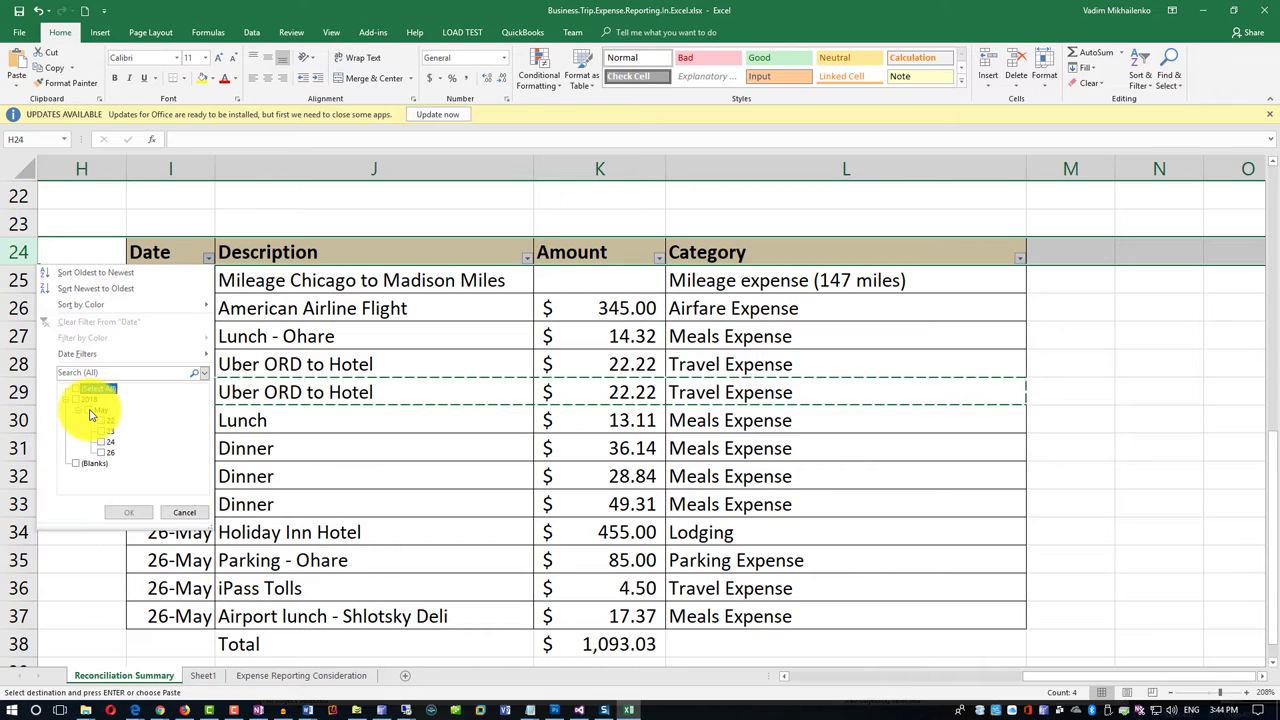
Filter the list to 22-May rows and add a K25:K29 subtotal of 403.76 in M29.
left_click(99, 421)
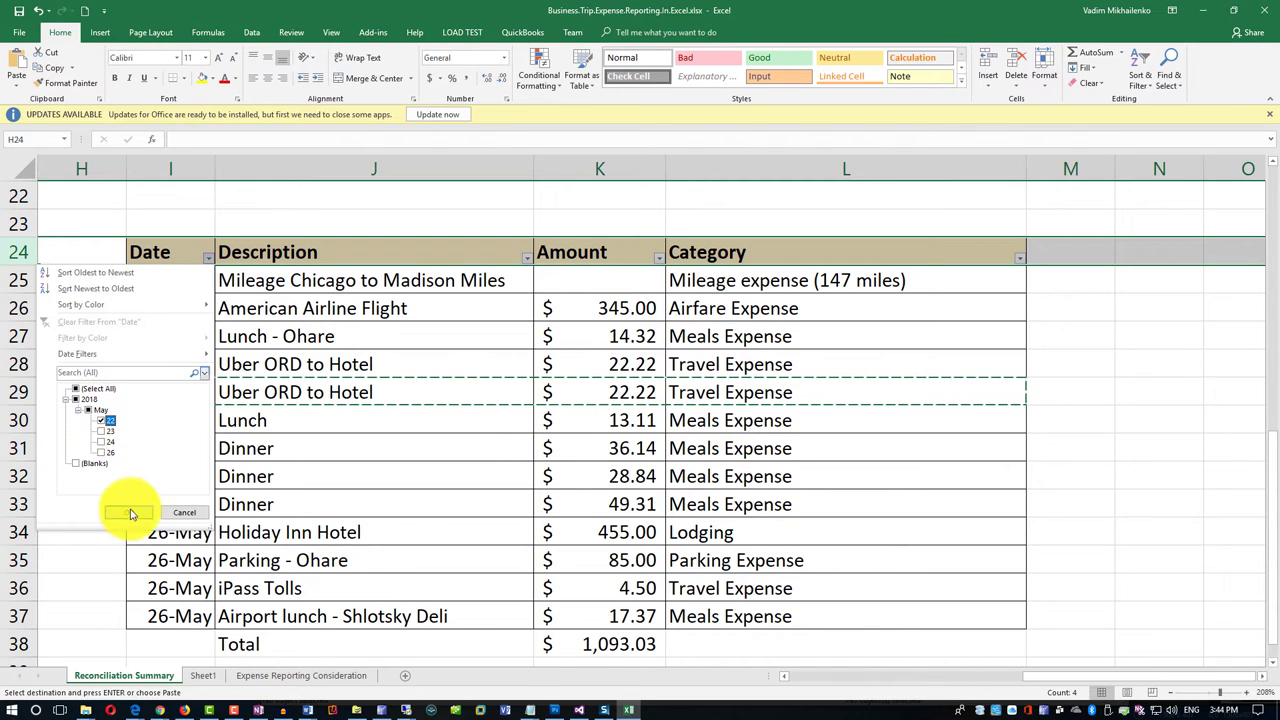
left_click(128, 512)
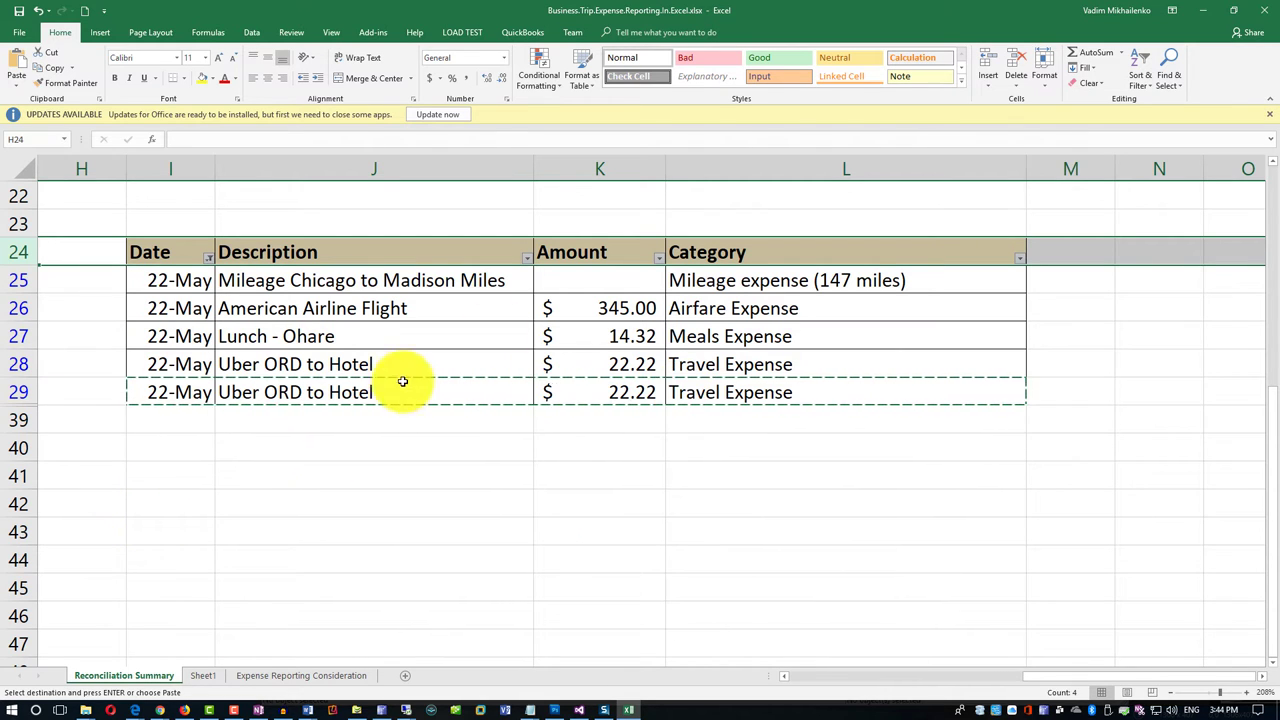
left_click(1088, 392)
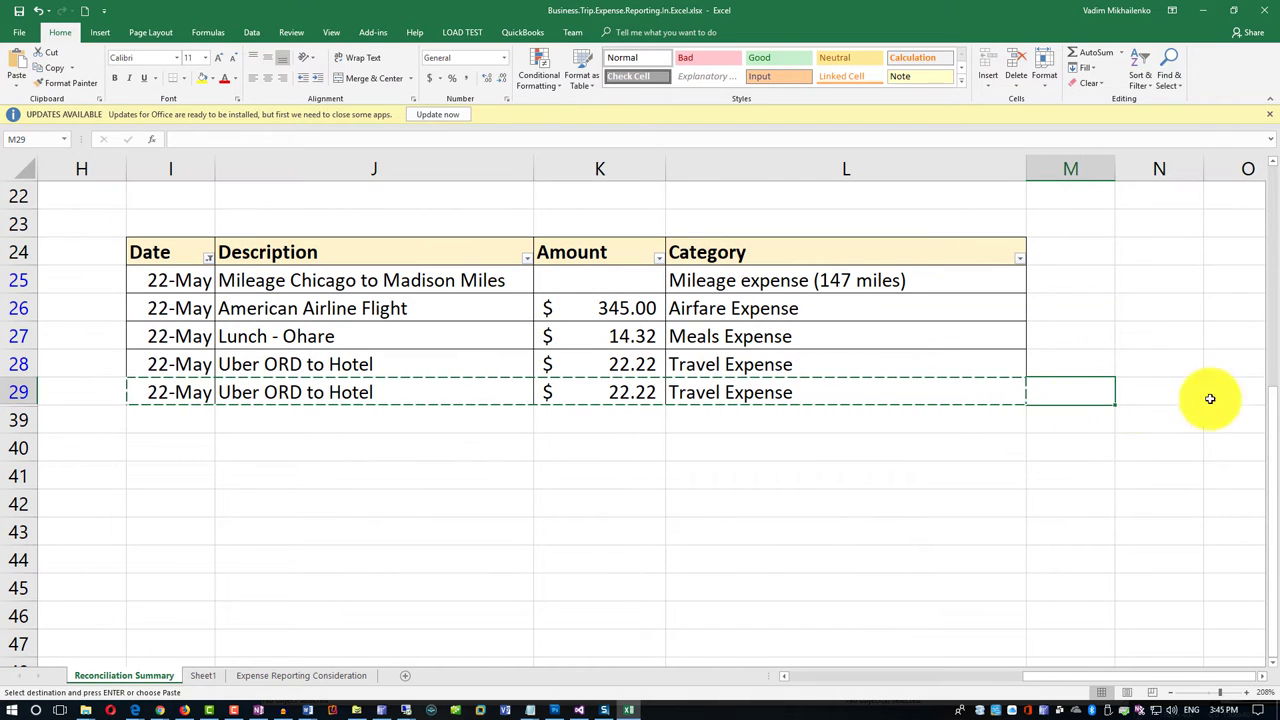
left_click(1094, 52)
left_click(641, 292)
left_click_drag(641, 295, 638, 386)
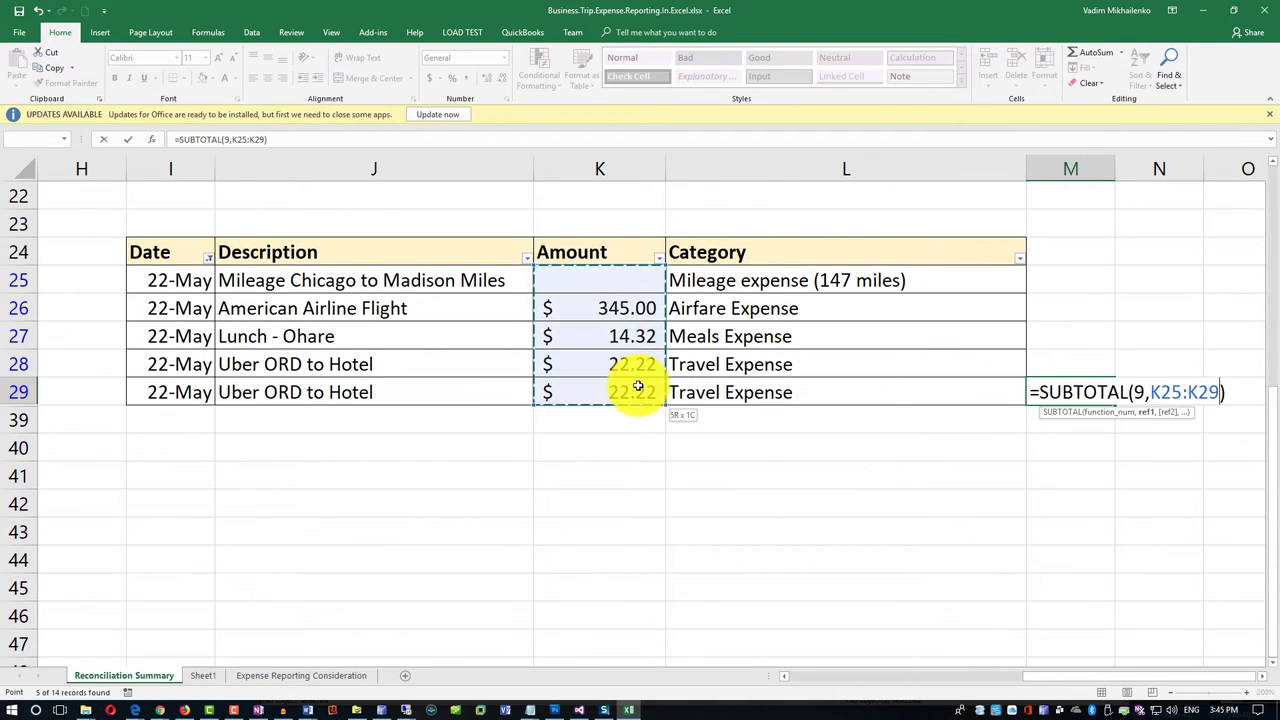
key("Return")
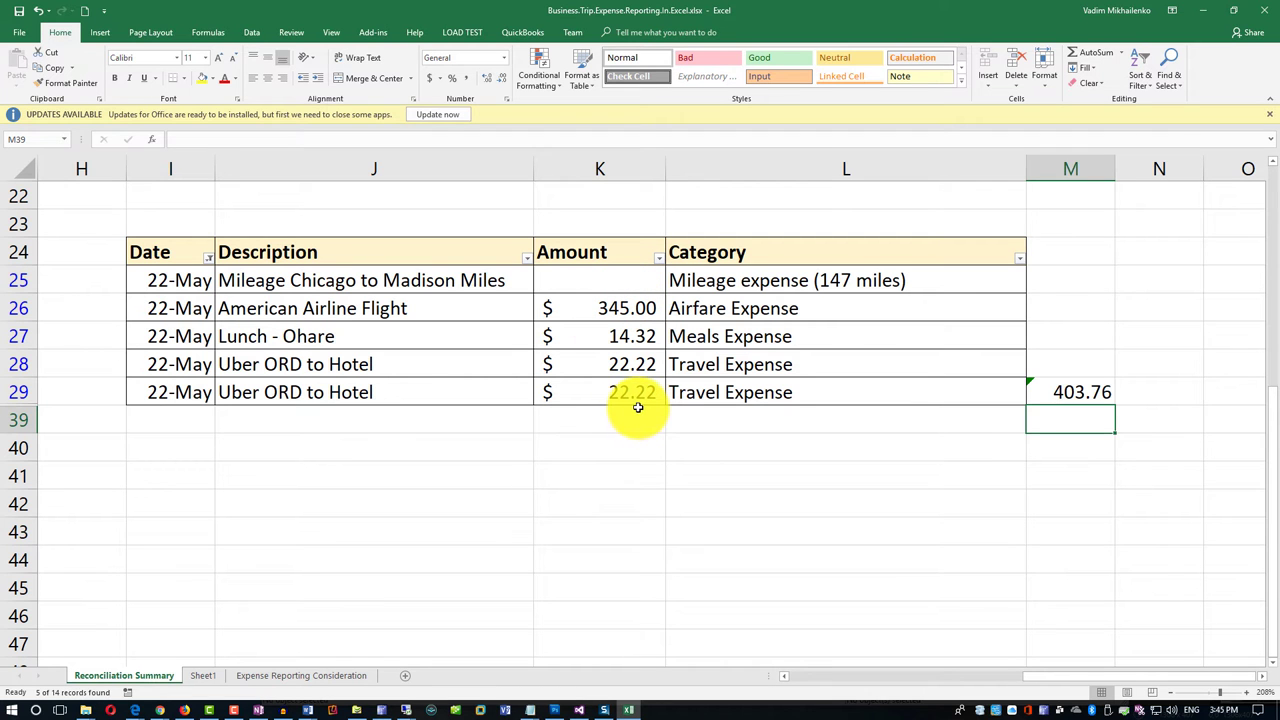
Zoom out to survey the sheet, return to 130%, and scroll left to column A.
left_click(1170, 694)
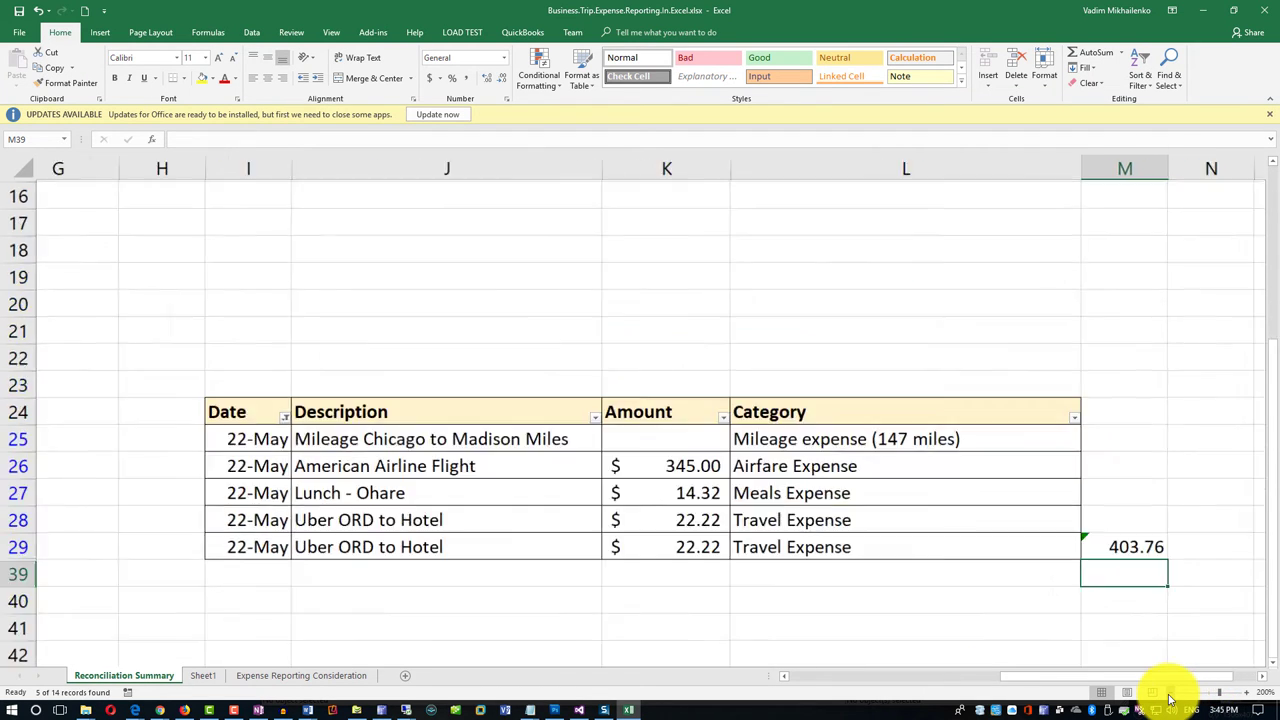
left_click(1170, 696)
left_click(1170, 696)
left_click(1170, 696)
left_click(1170, 696)
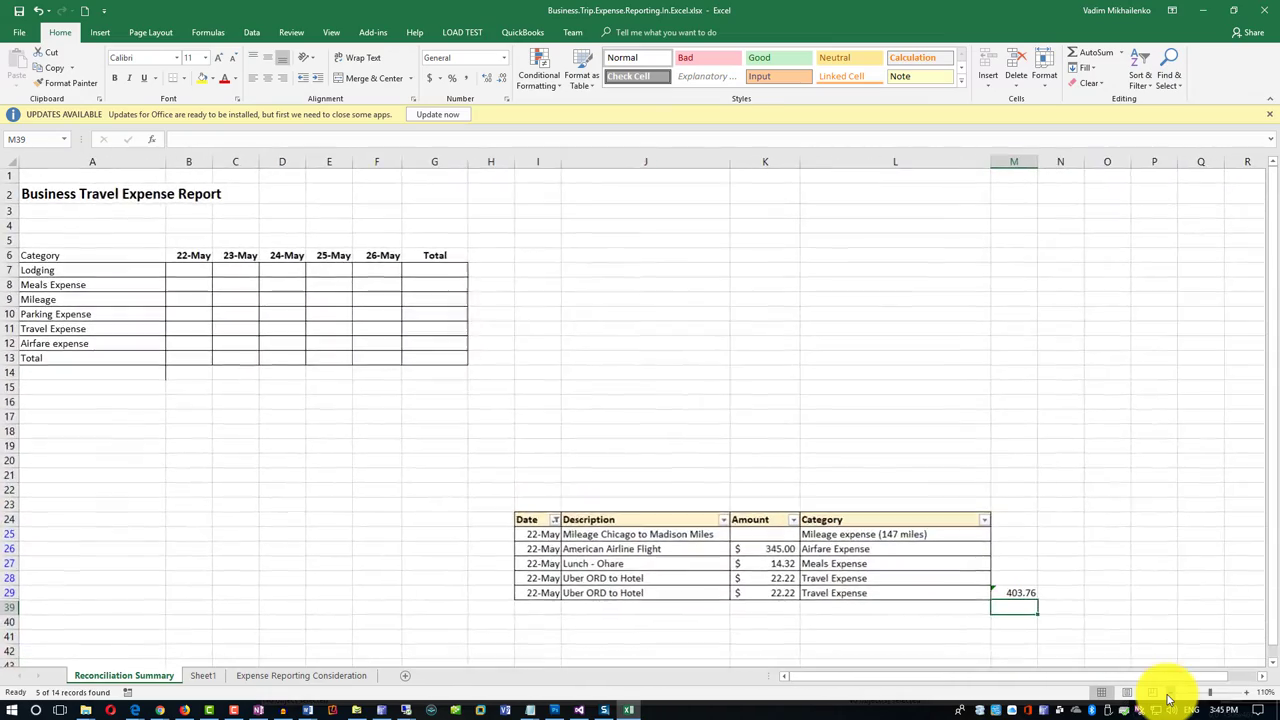
left_click(1170, 696)
left_click(1170, 696)
left_click(1170, 696)
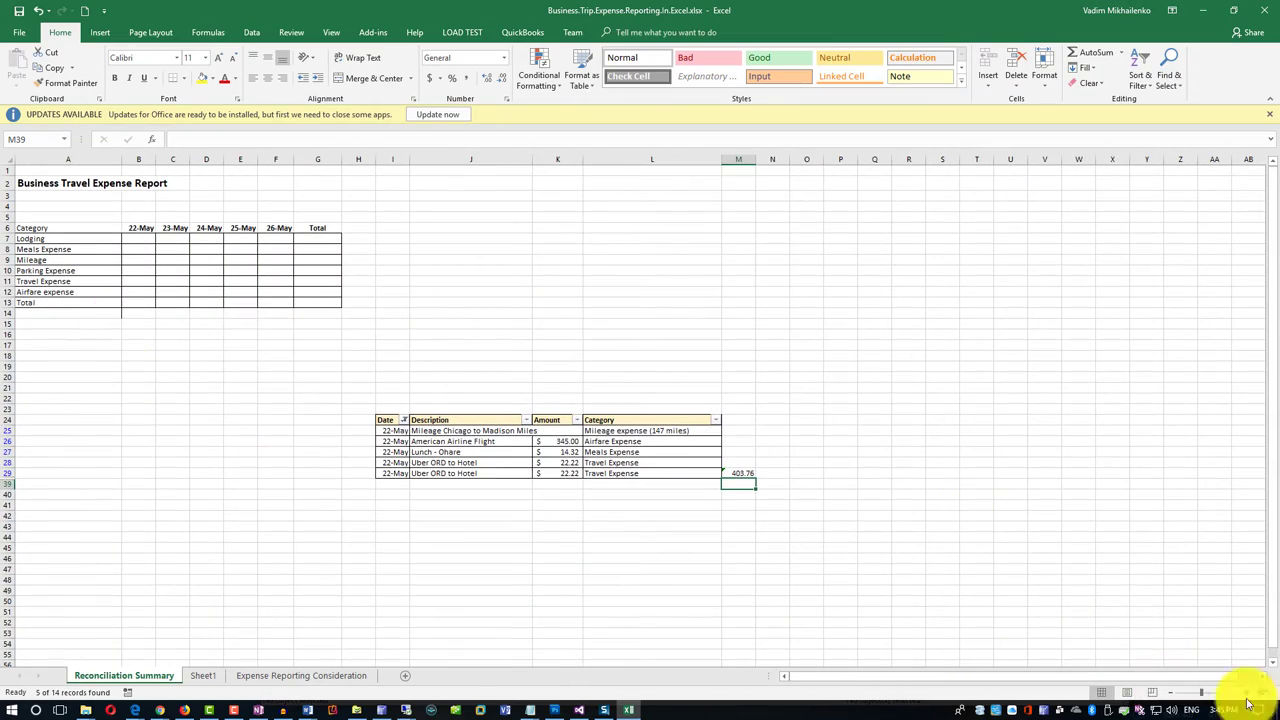
left_click(1248, 695)
left_click(1248, 695)
left_click(1248, 695)
left_click(1248, 695)
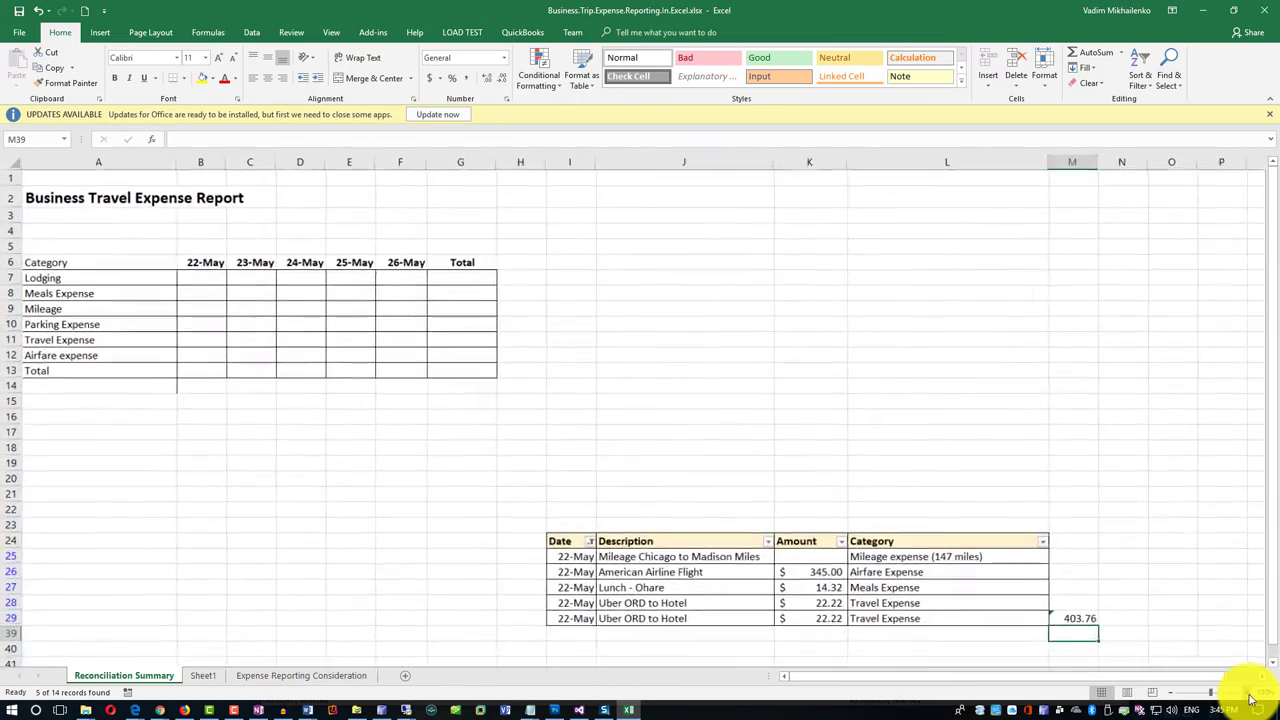
left_click(1248, 695)
left_click_drag(914, 677, 829, 676)
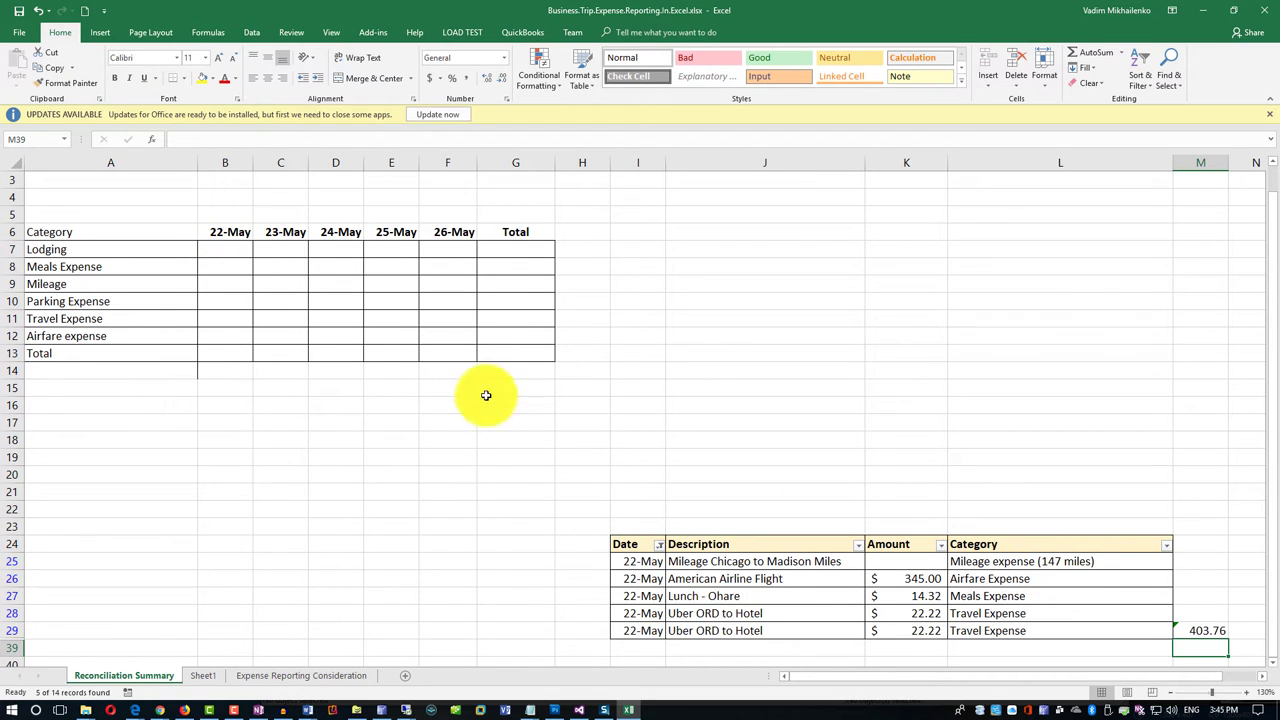
Enter 147 as the 22-May mileage in B9 and widen column B to fit.
left_click(224, 283)
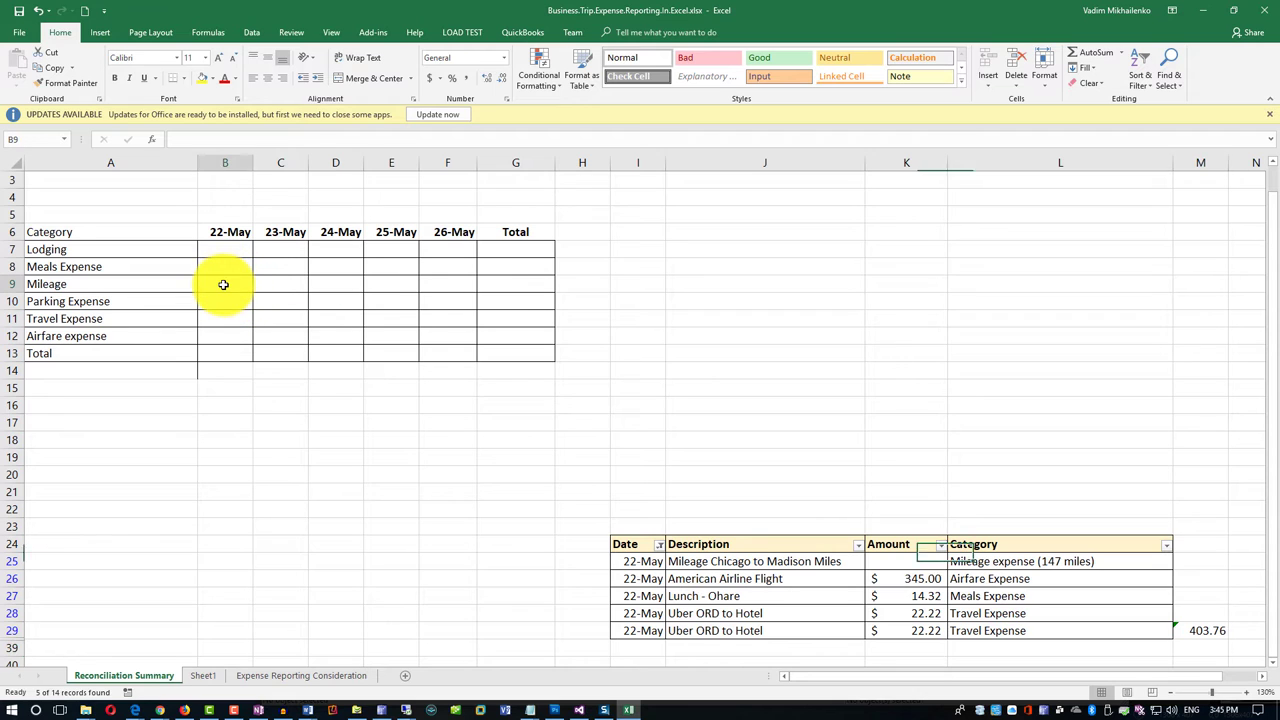
type("14")
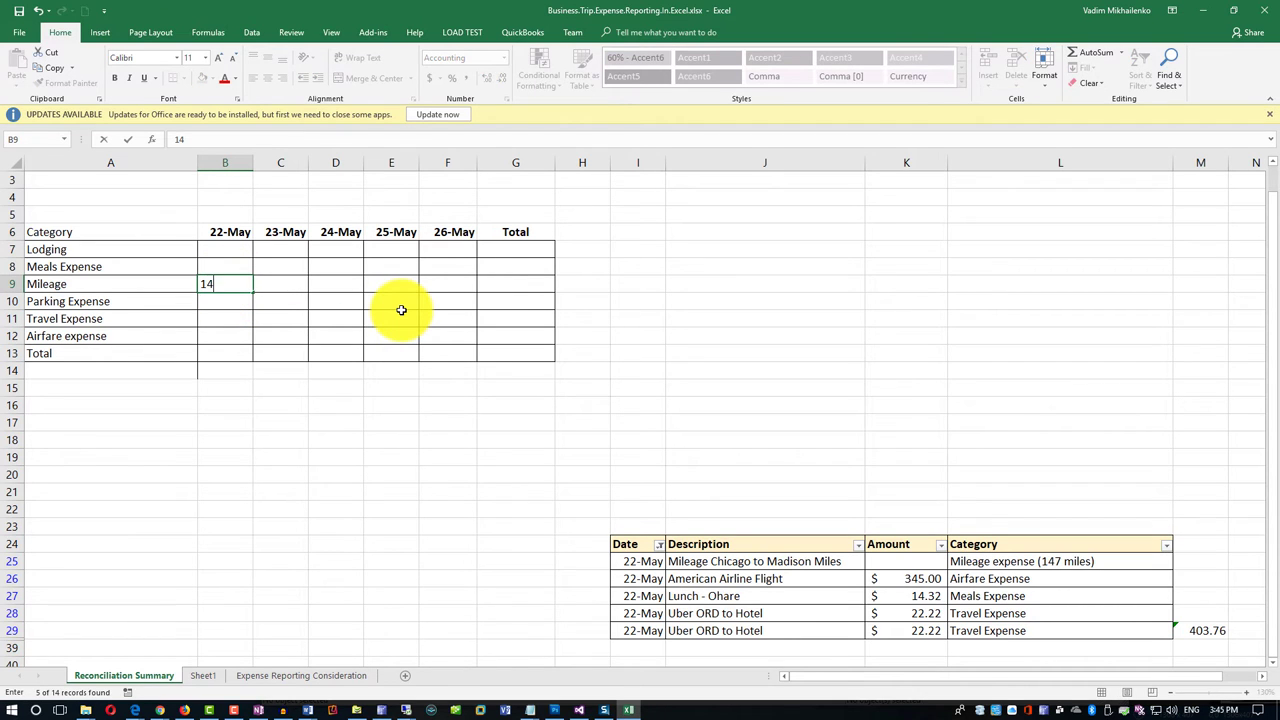
type("7")
key("Return")
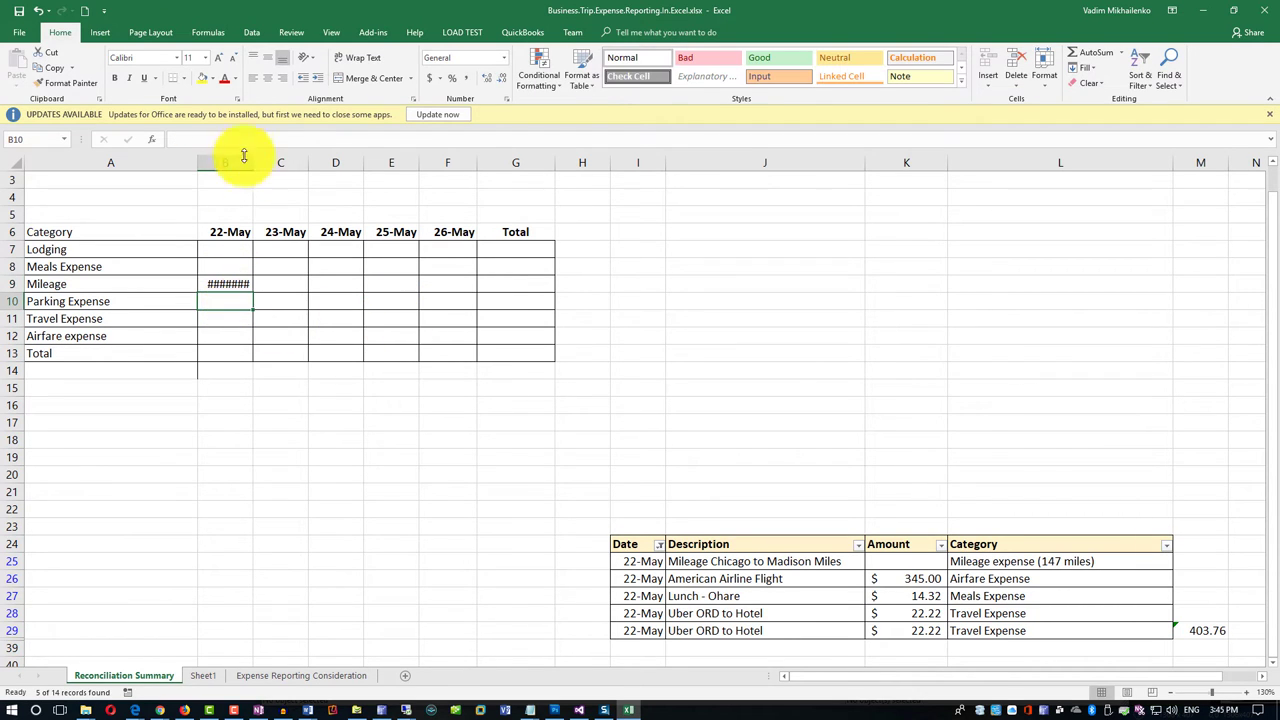
double_click(254, 162)
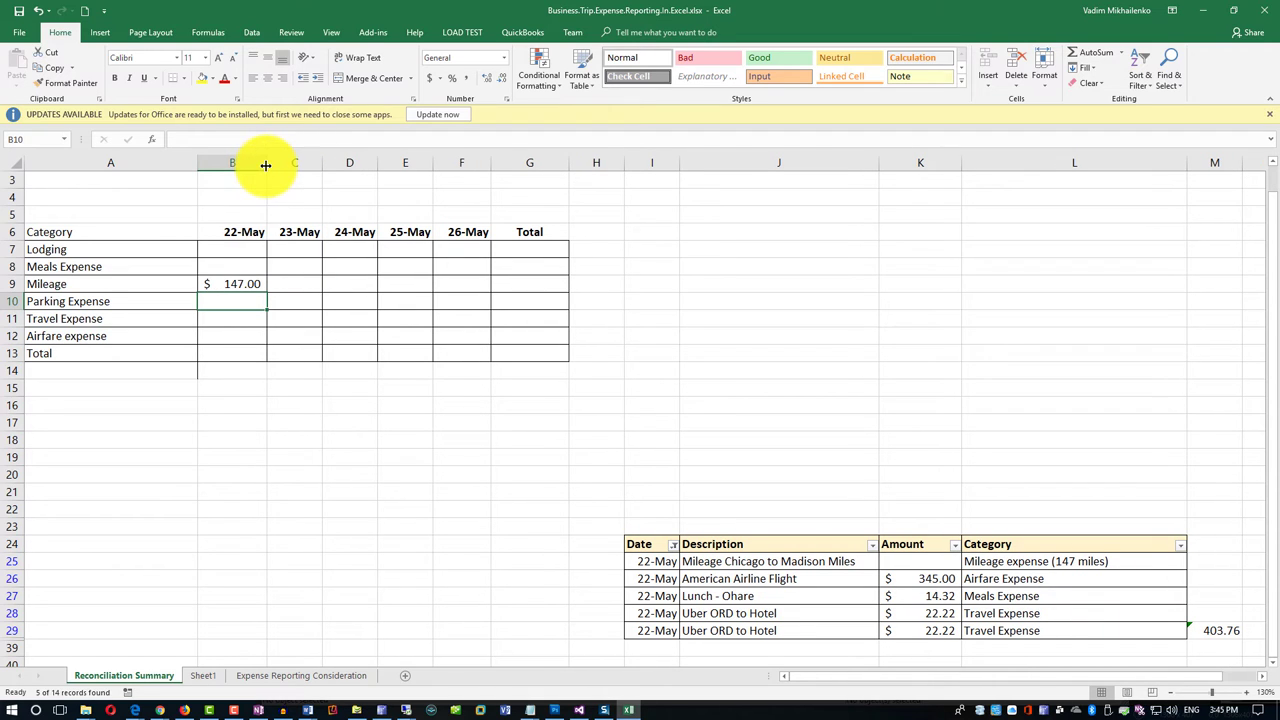
left_click(243, 282)
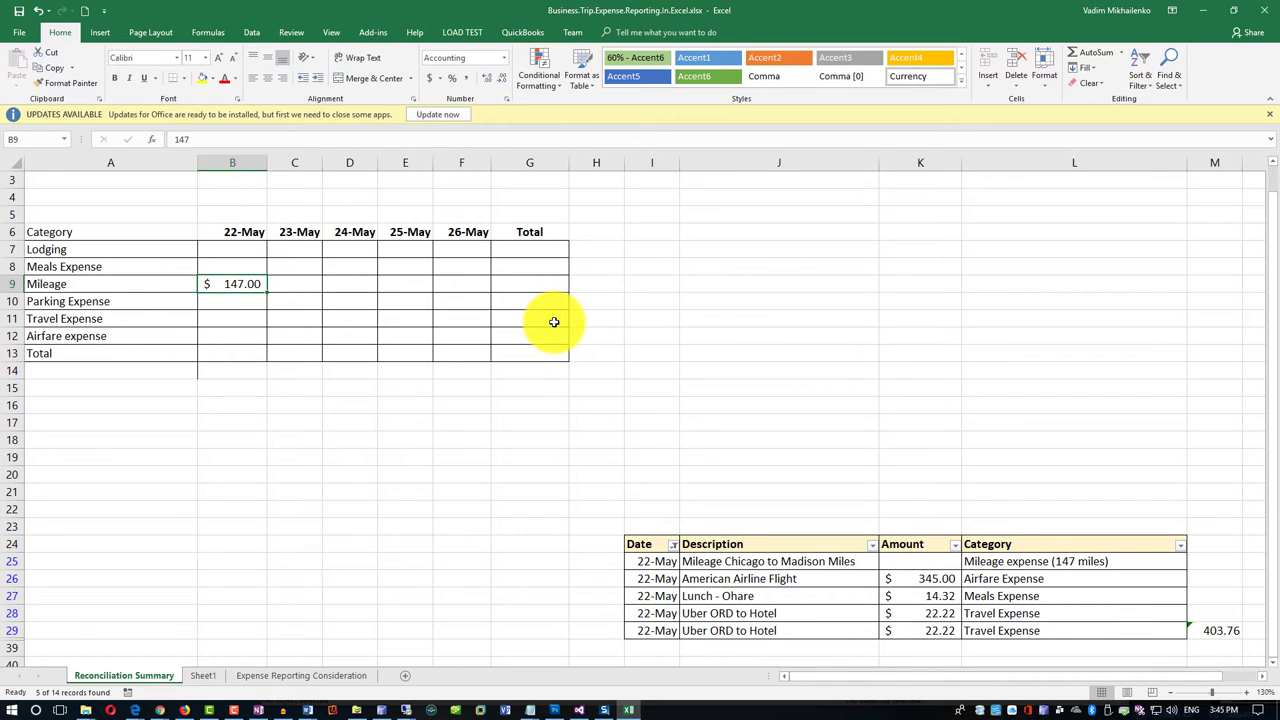
Enter 345 as the 22-May airfare in B12 and check the two Uber amounts' sum.
left_click(236, 336)
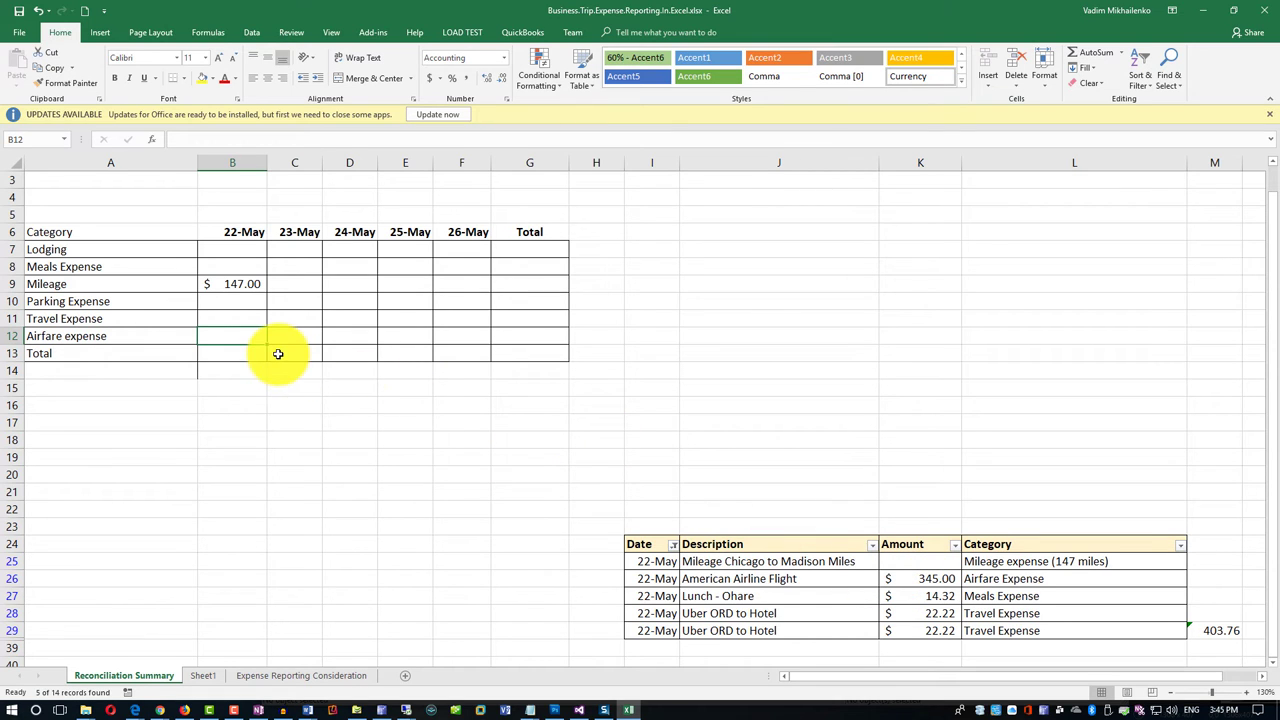
type("345")
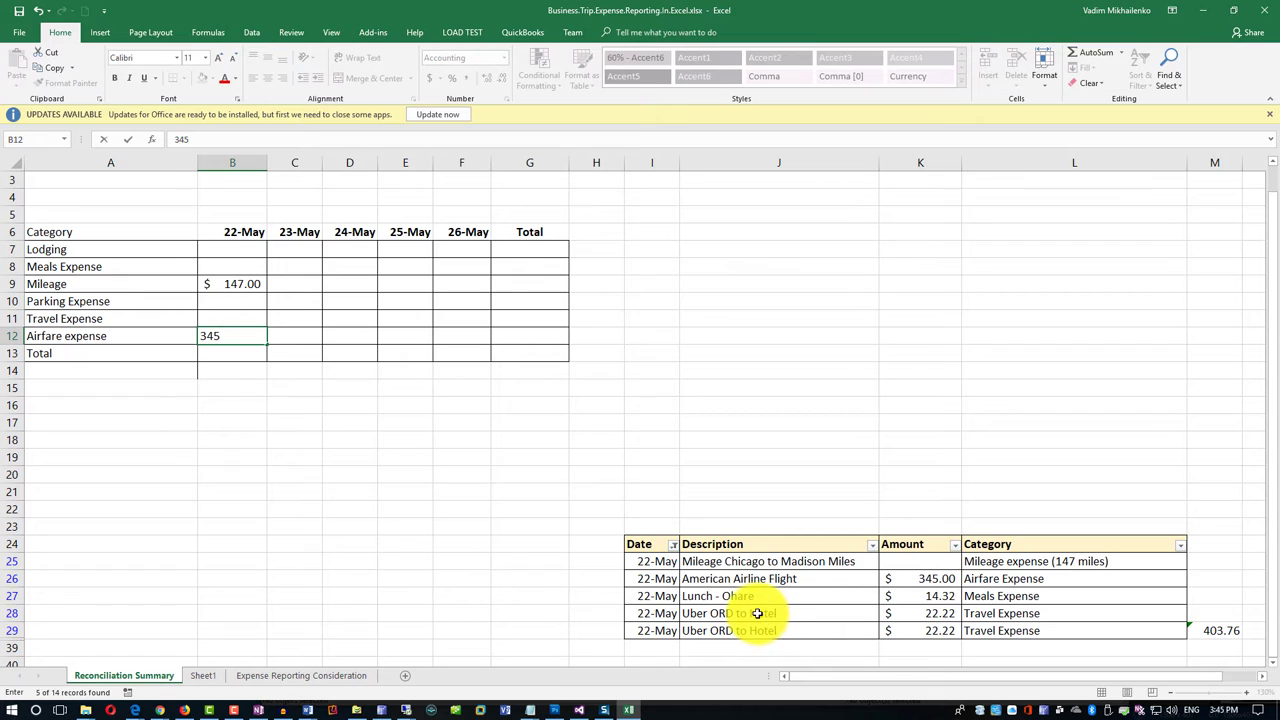
left_click(245, 320)
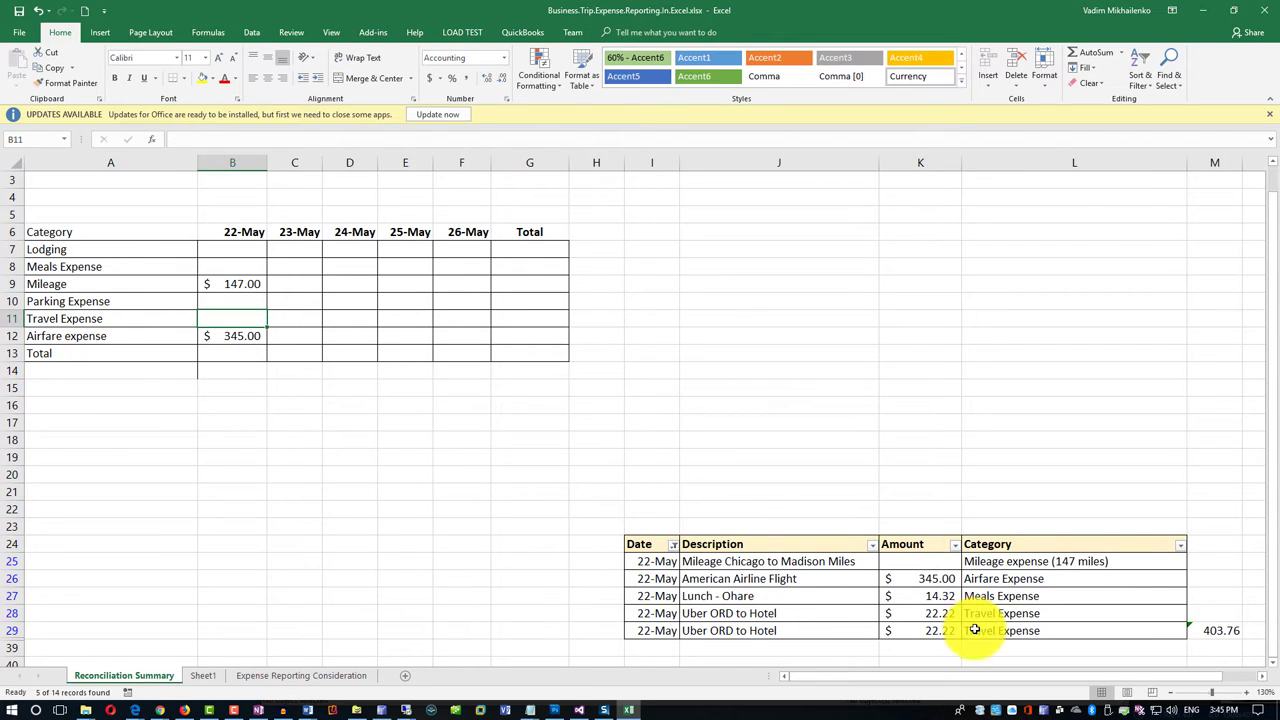
left_click_drag(941, 616, 946, 630)
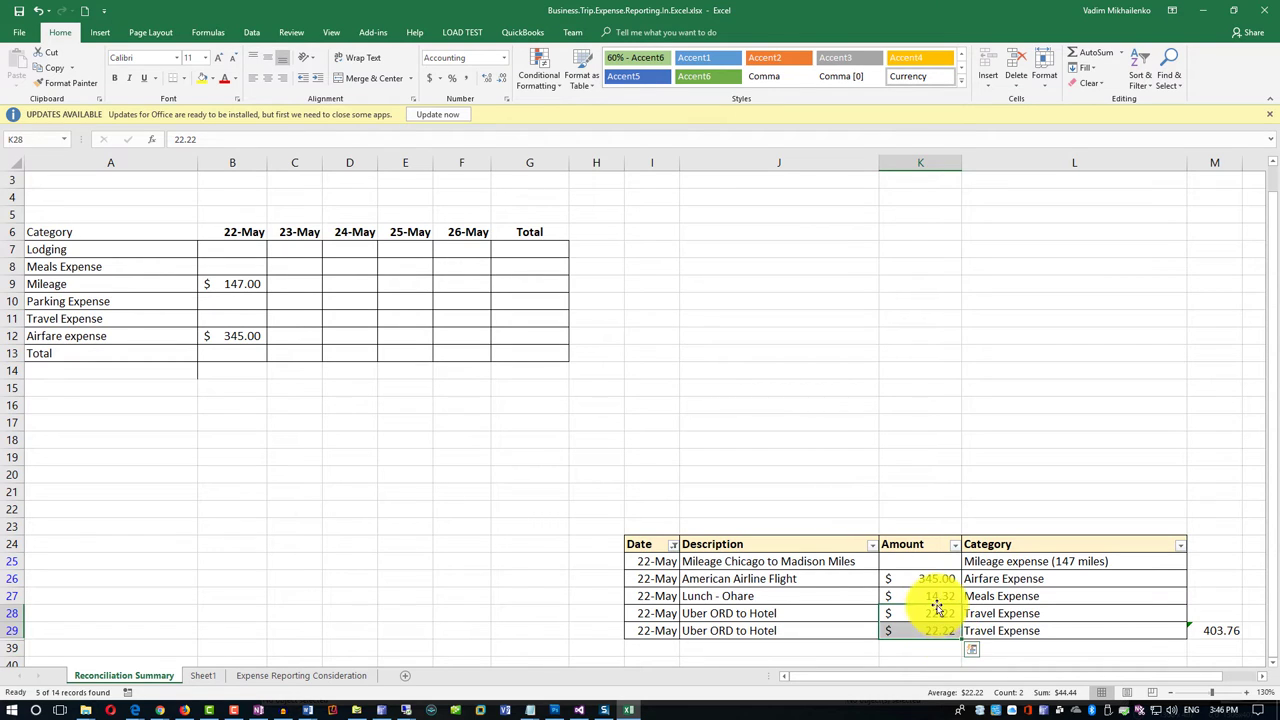
Record 44.44 as 22-May travel expense and total B7:B12 in B13 ($536.44).
left_click(240, 319)
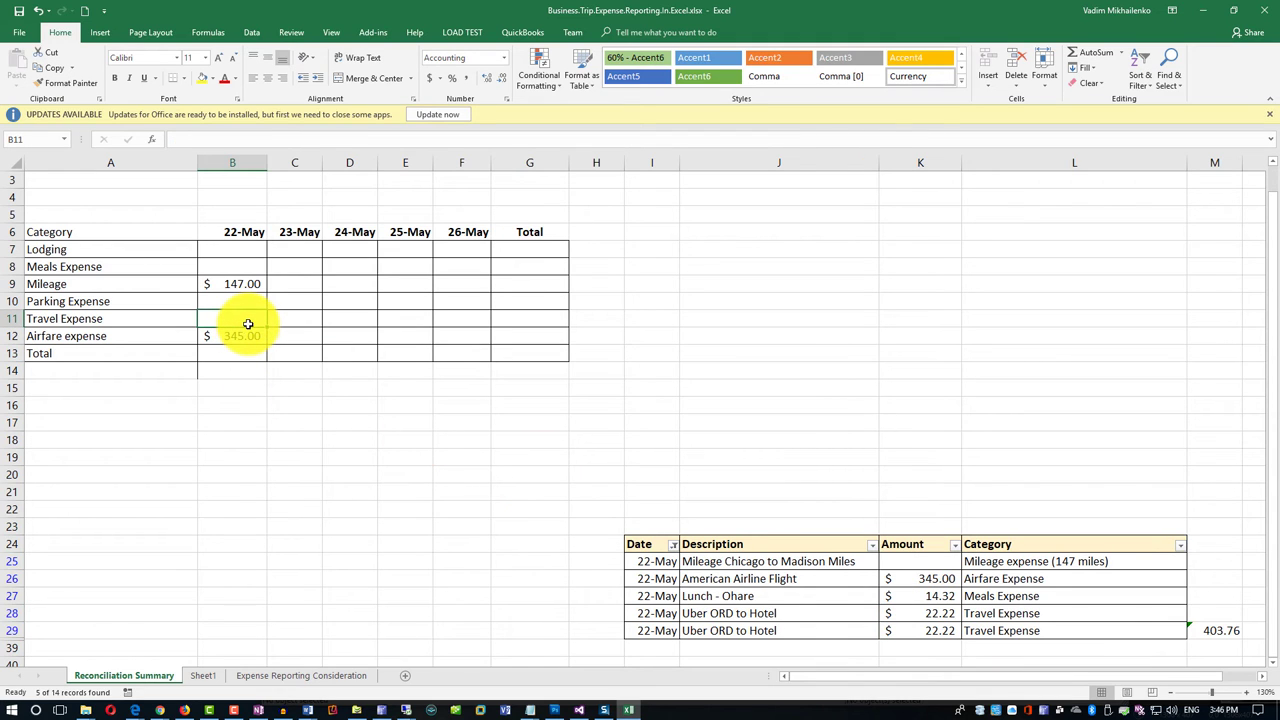
type("44")
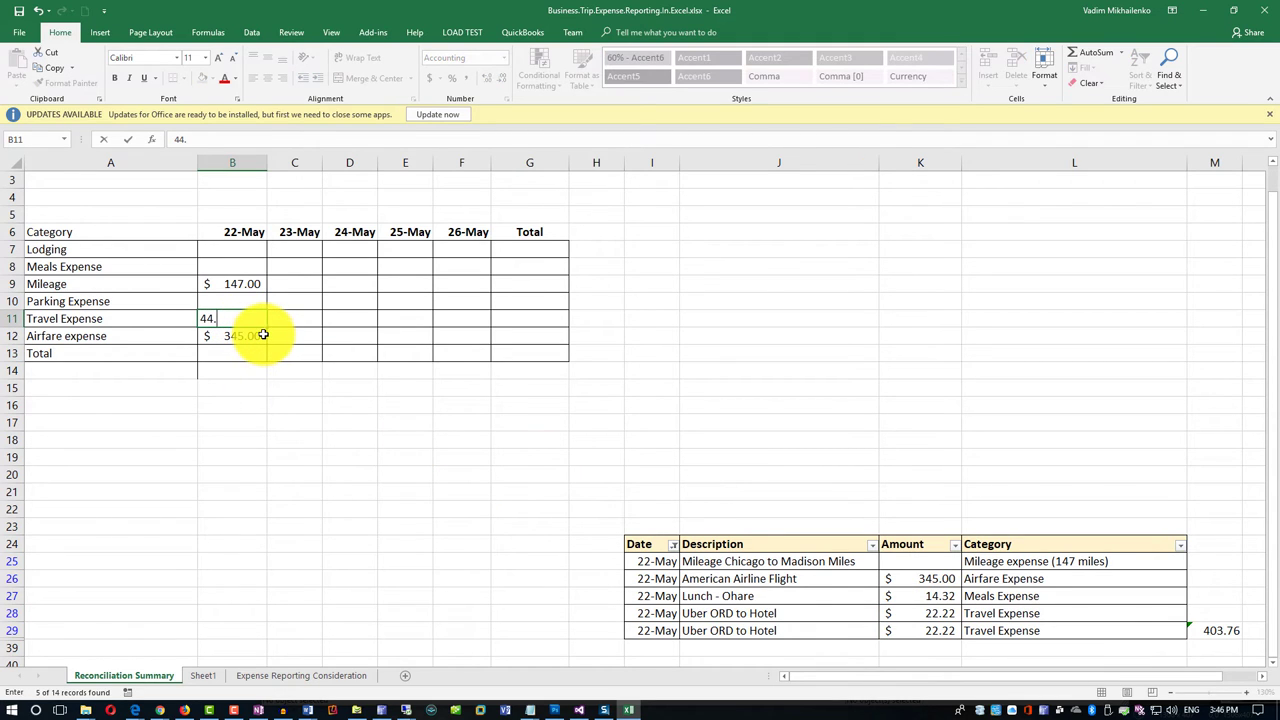
type(".44")
left_click(257, 398)
left_click(258, 354)
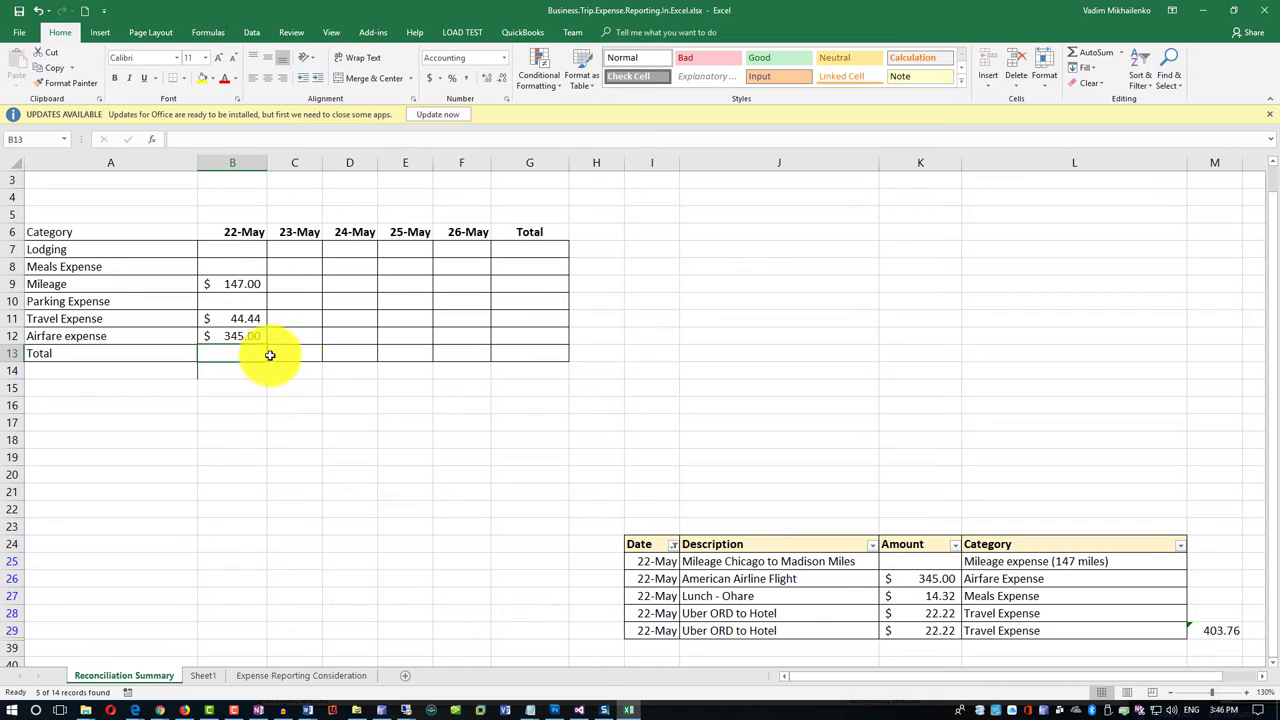
left_click(1086, 52)
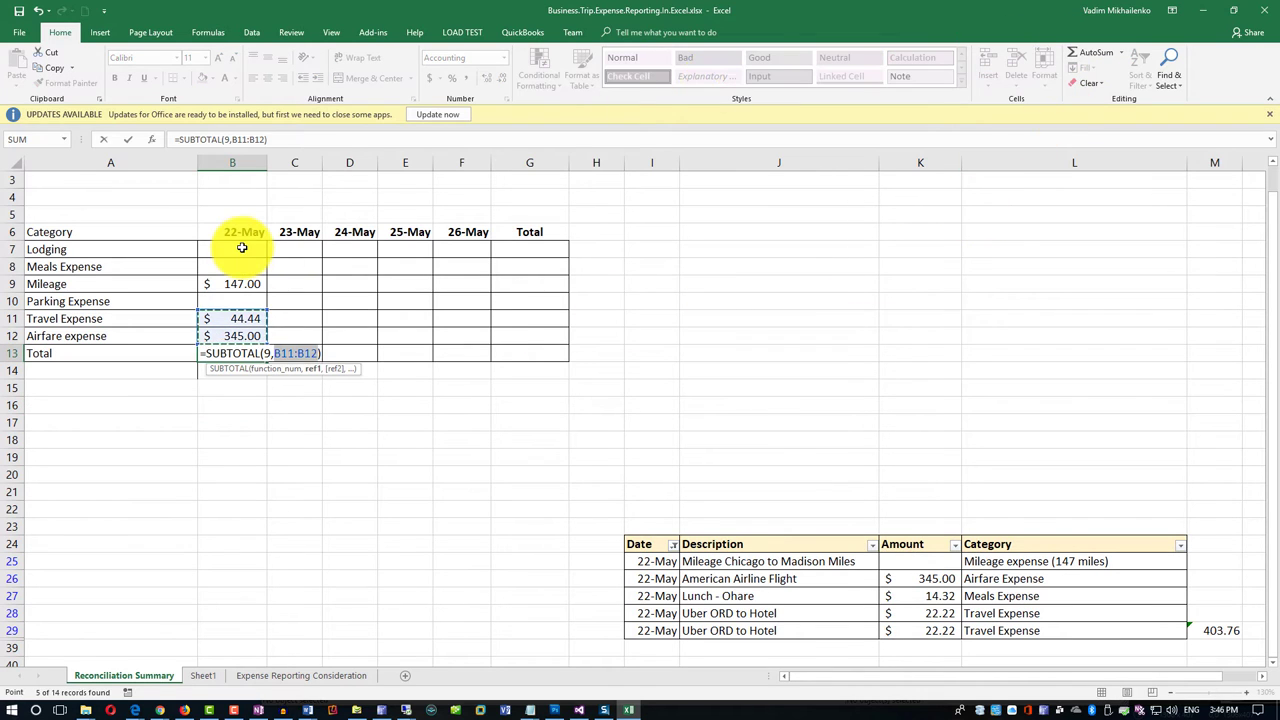
left_click_drag(251, 246, 237, 337)
key("Return")
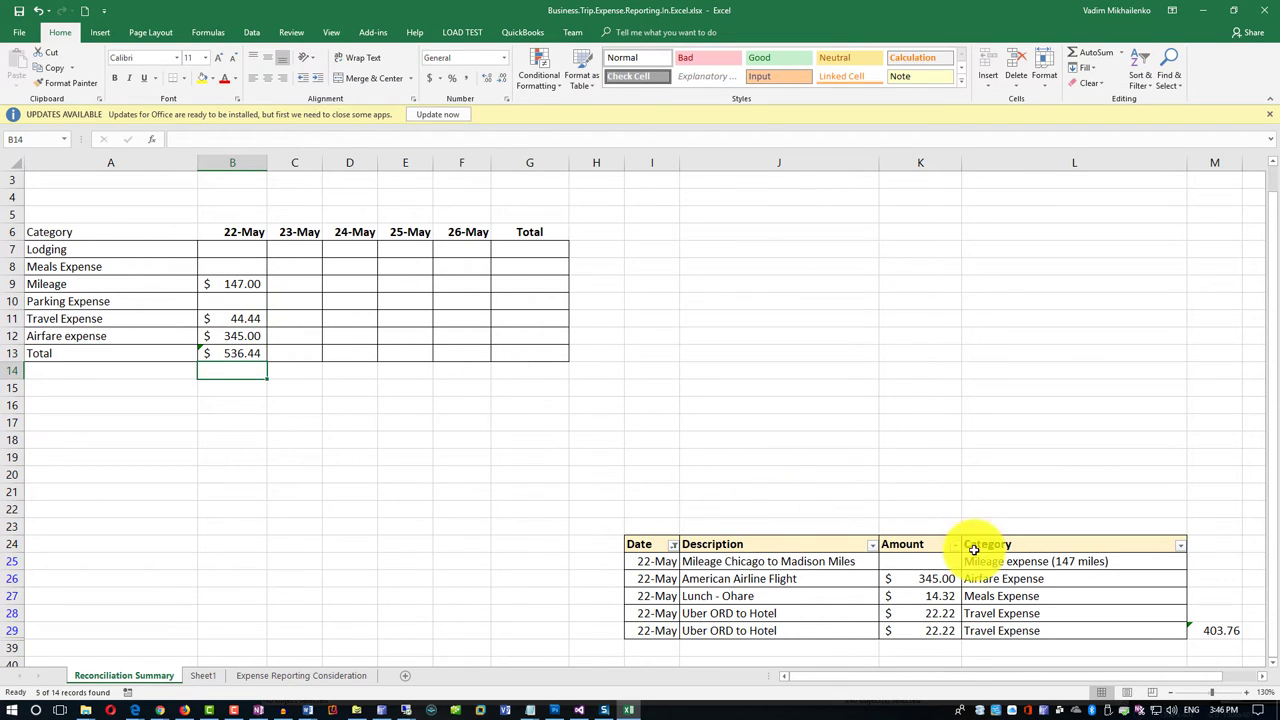
Enter 147 as the mileage amount in K25 of the transaction list.
left_click(935, 562)
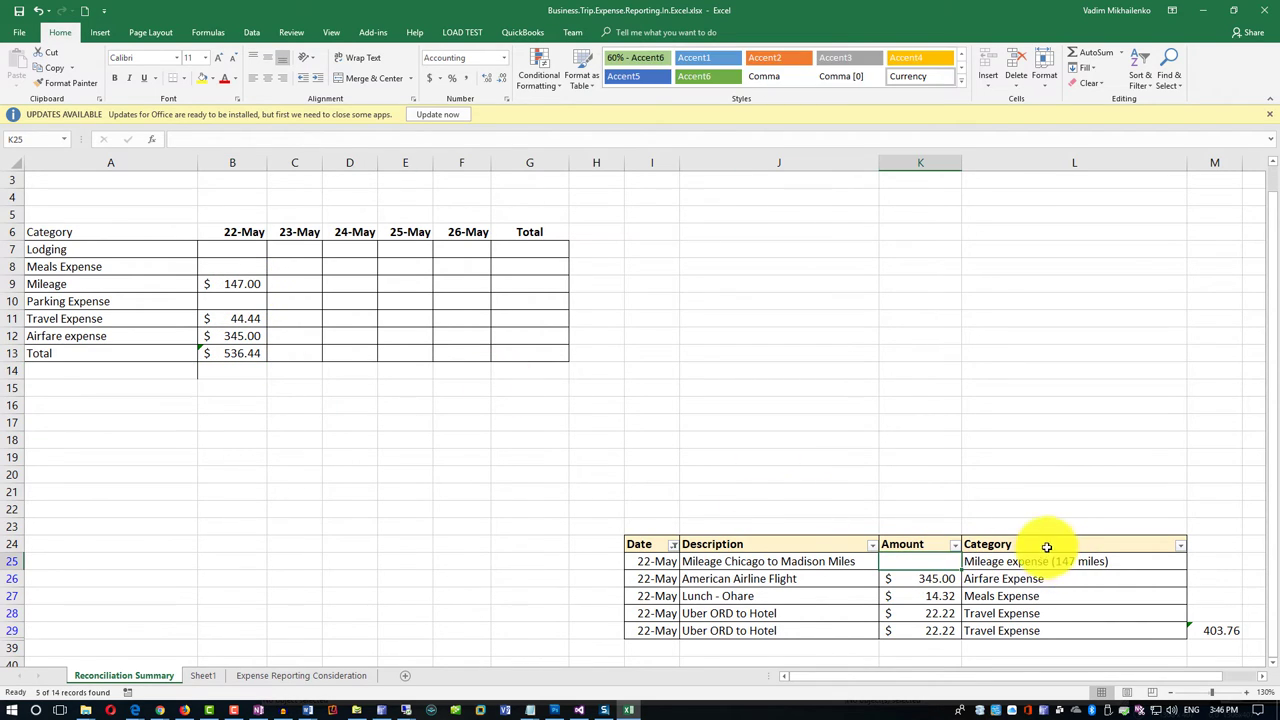
type("14")
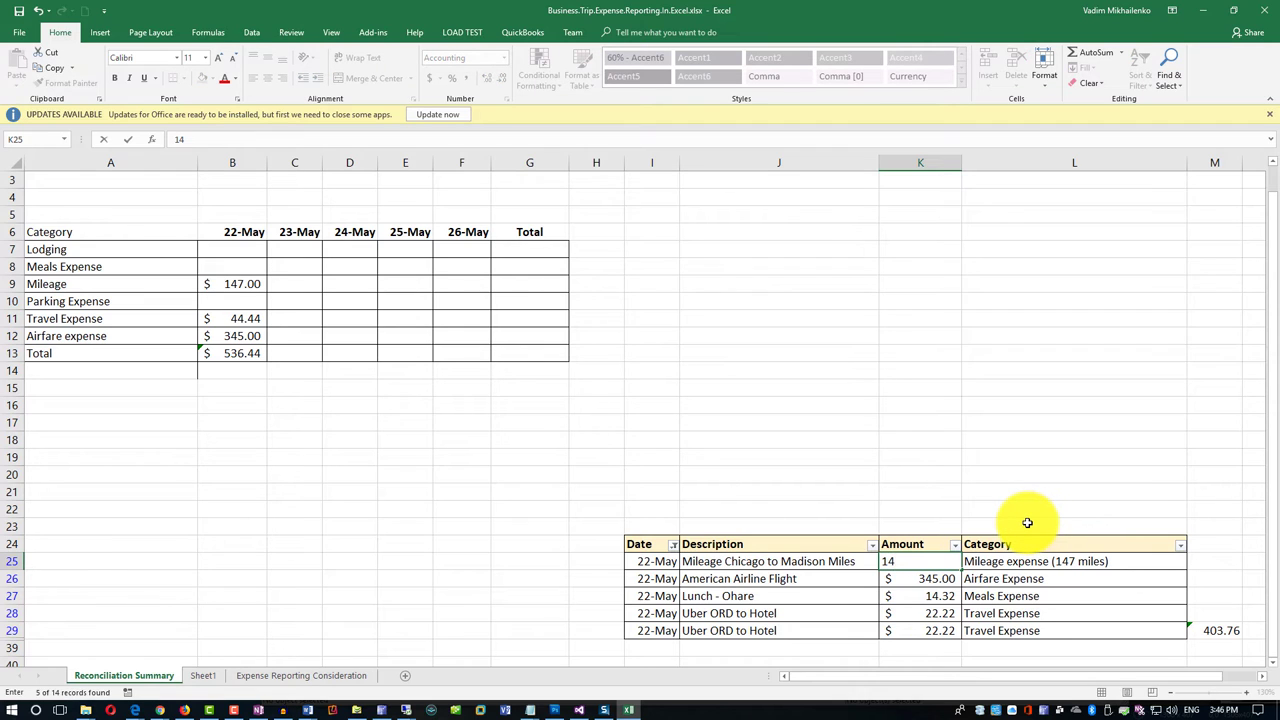
type("7")
key("Return")
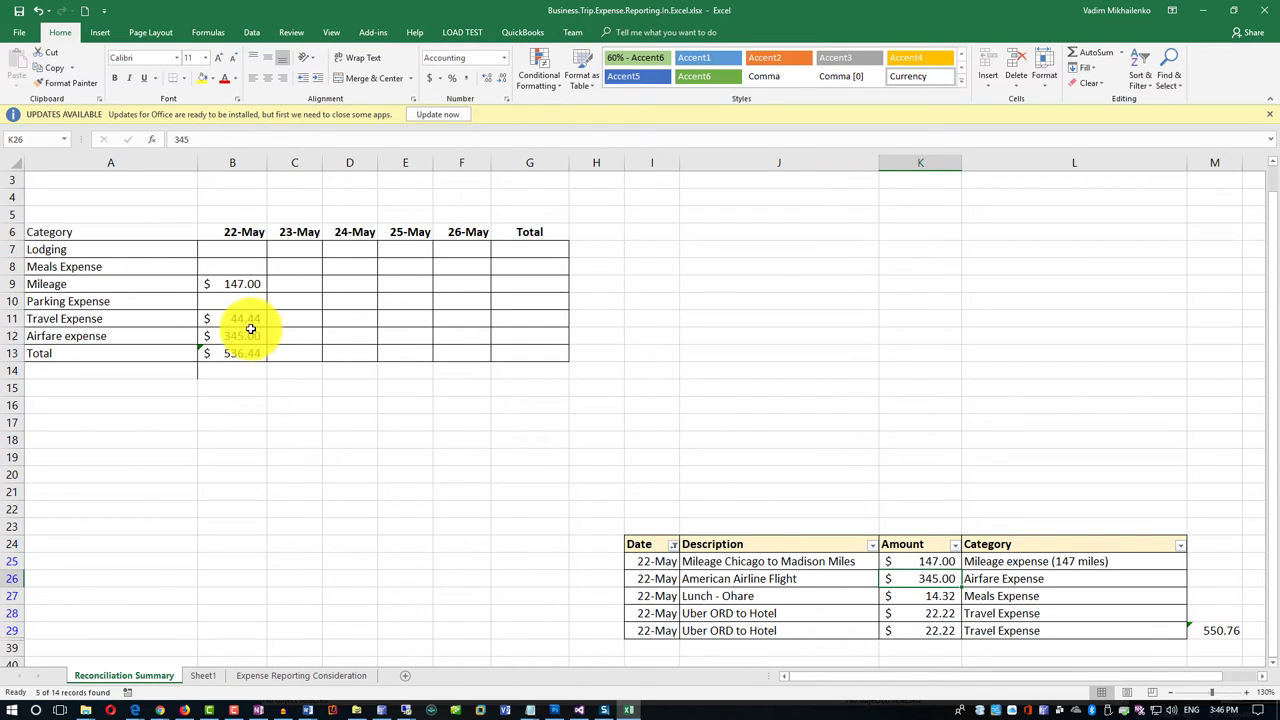
Enter 14.32 as the 22-May meals expense in B8.
left_click(234, 267)
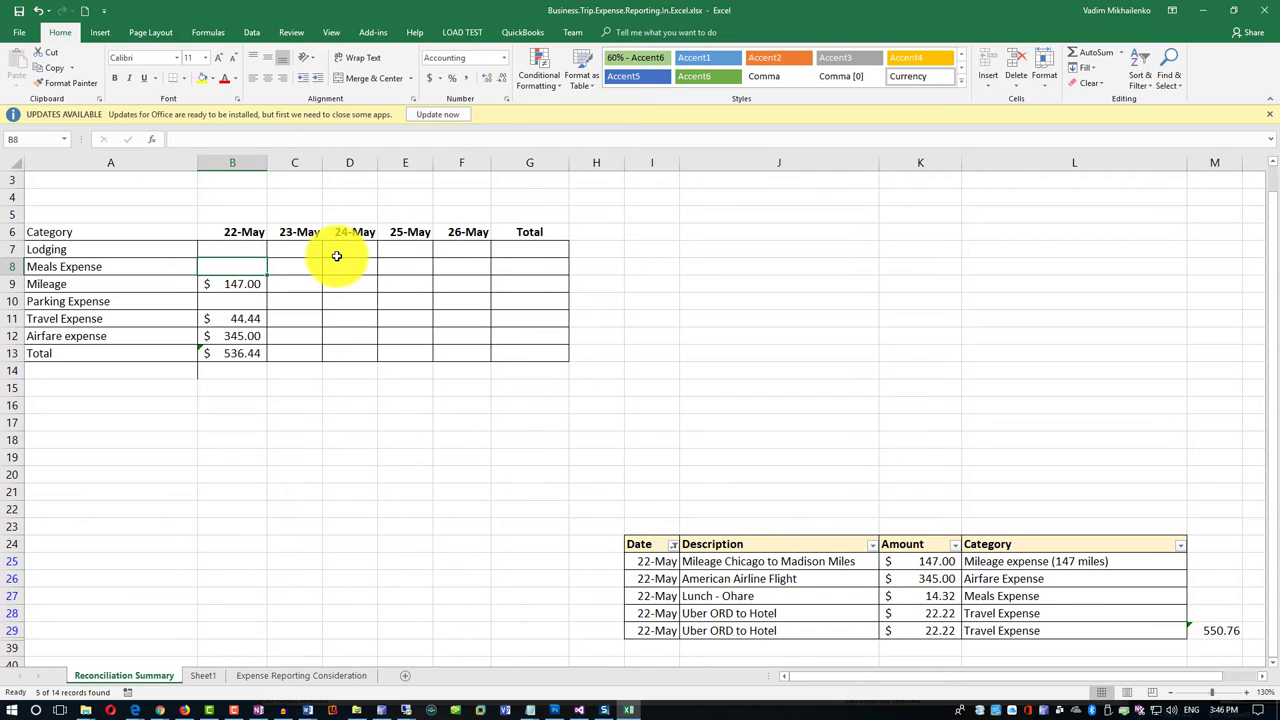
type("14.")
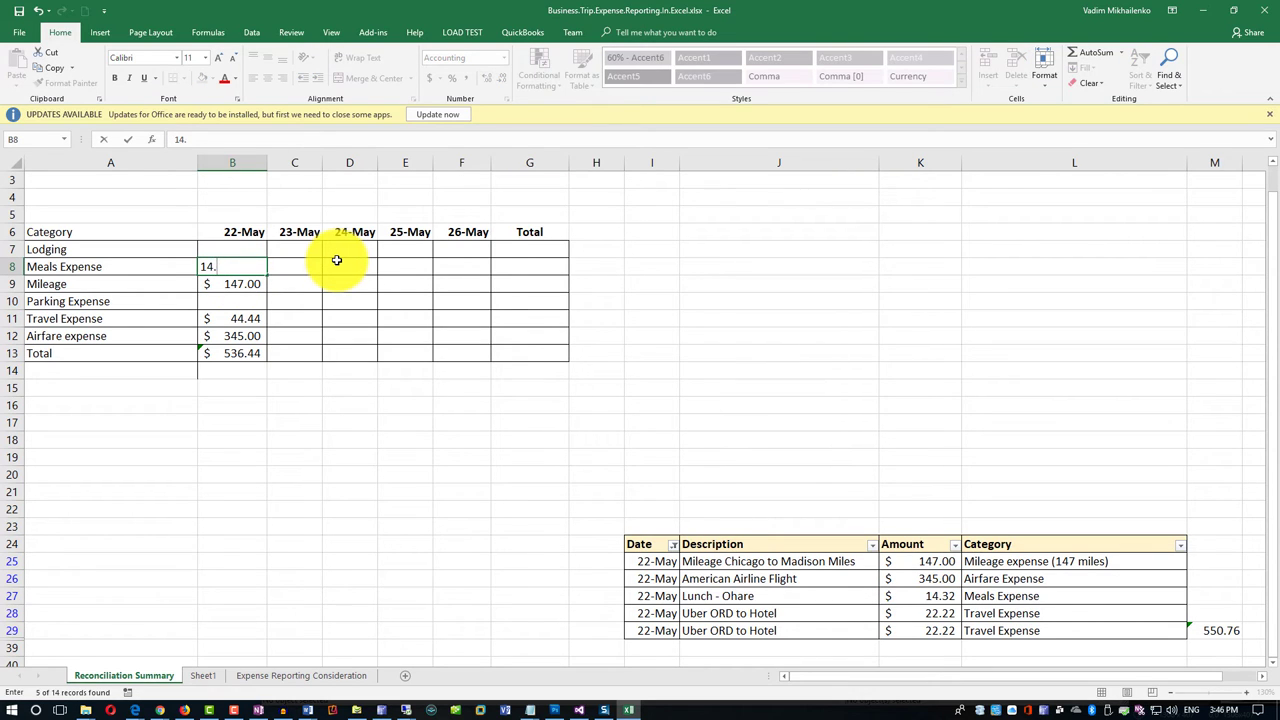
type("32")
left_click(237, 457)
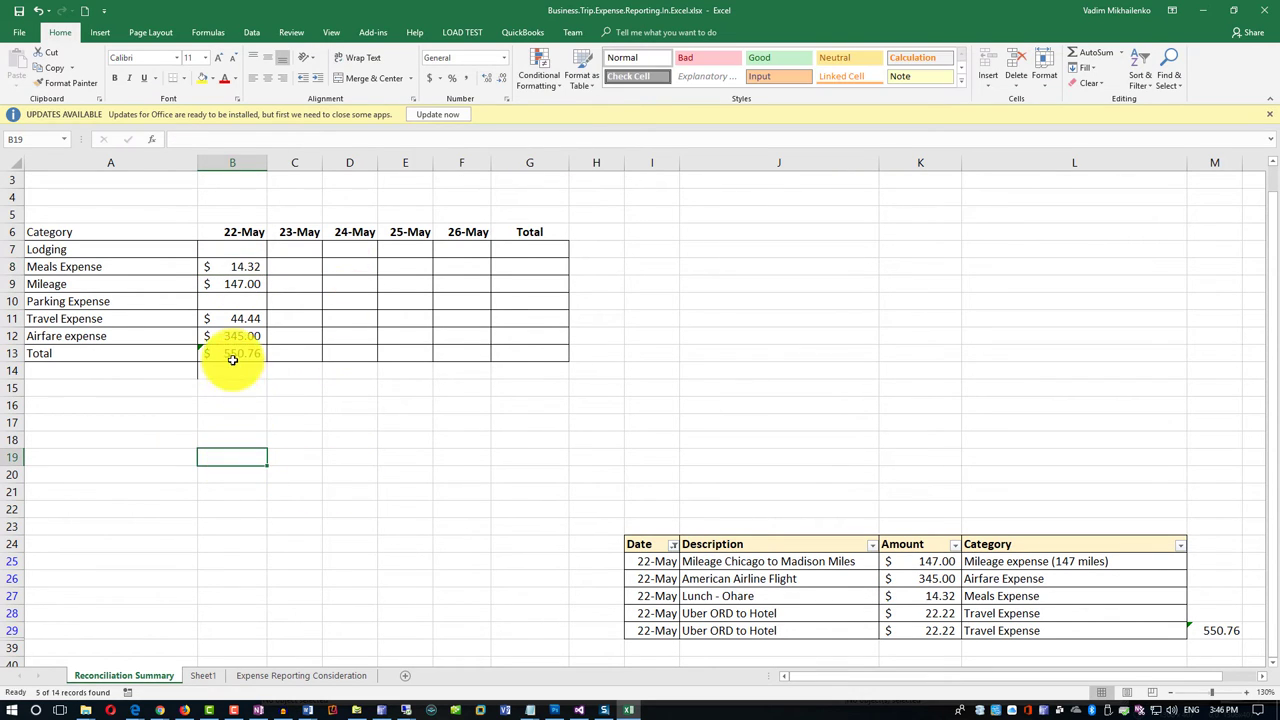
Select the transaction list's subtotal cell to check its formula.
left_click(1222, 628)
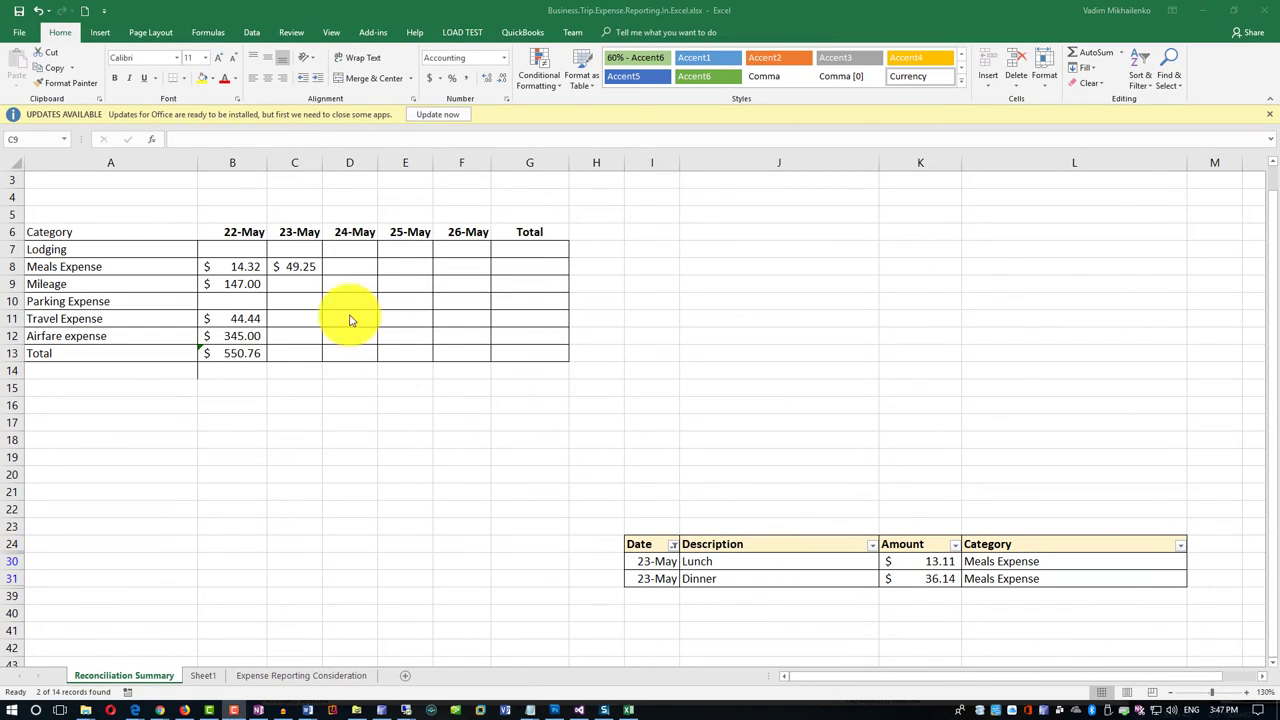
Fix the 23-May meals formula in C8 by removing a stray C9 reference.
left_click(298, 272)
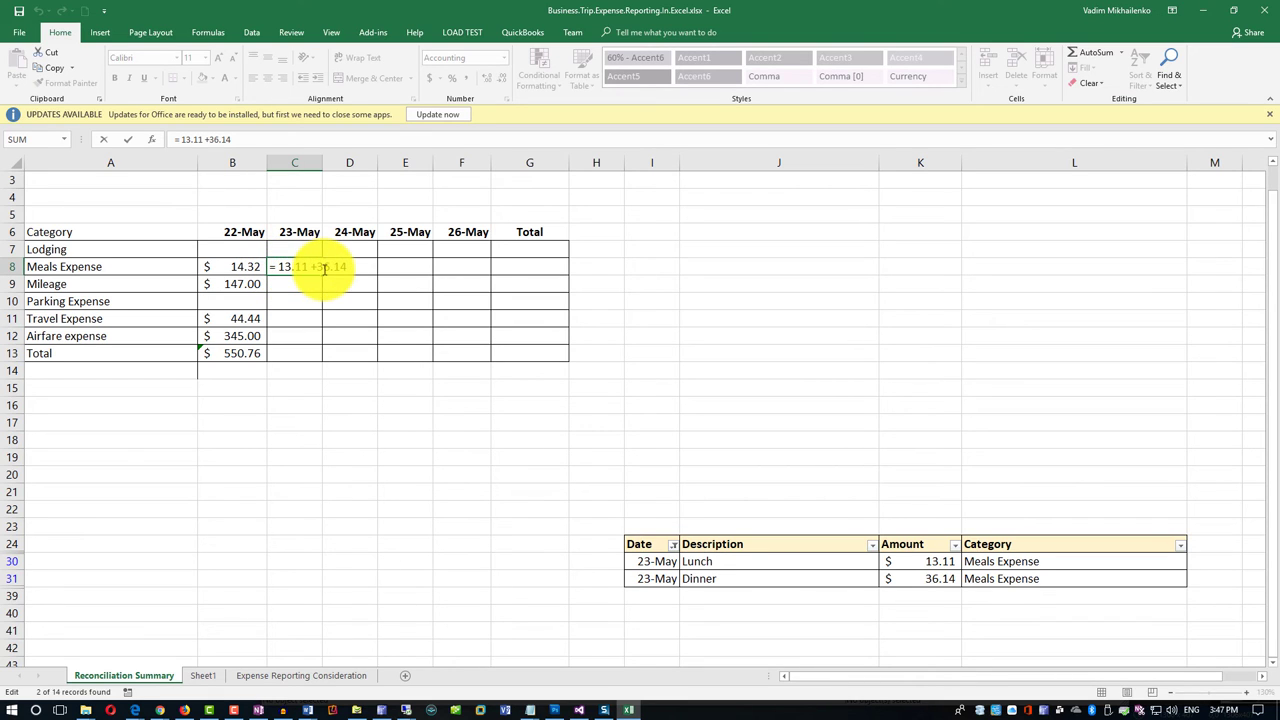
left_click(305, 285)
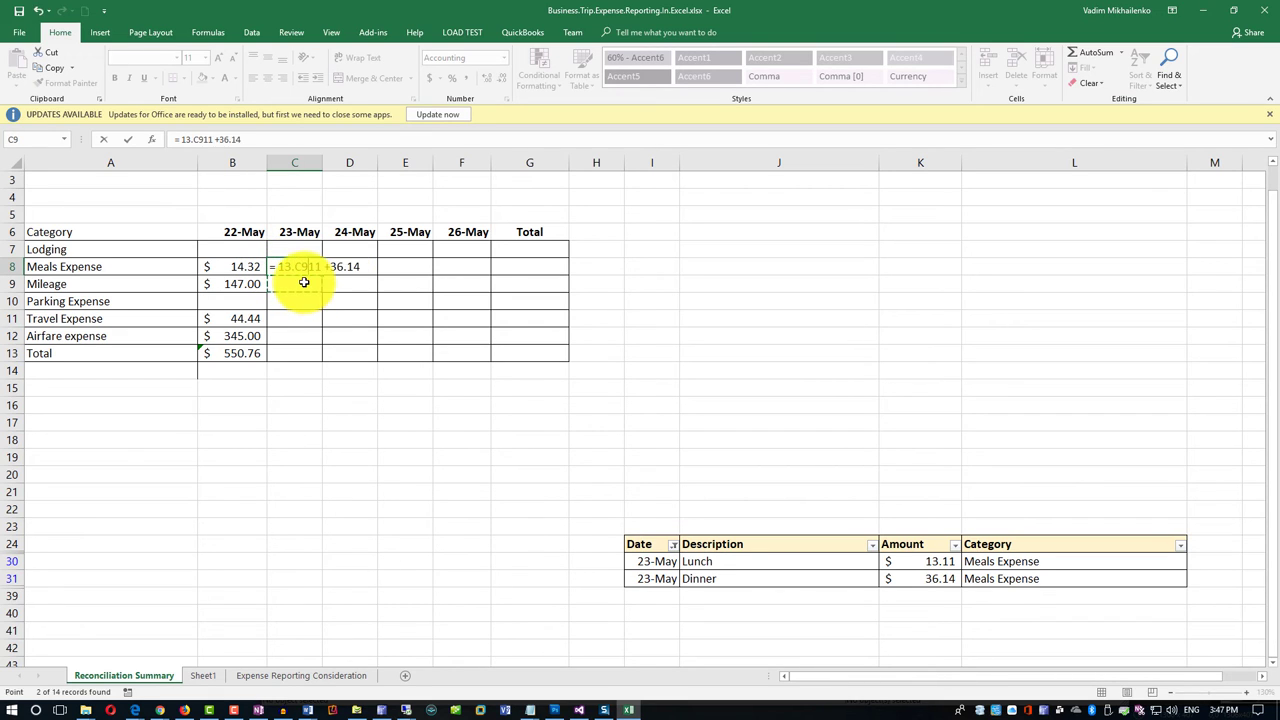
key("BackSpace")
key("BackSpace")
key("Return")
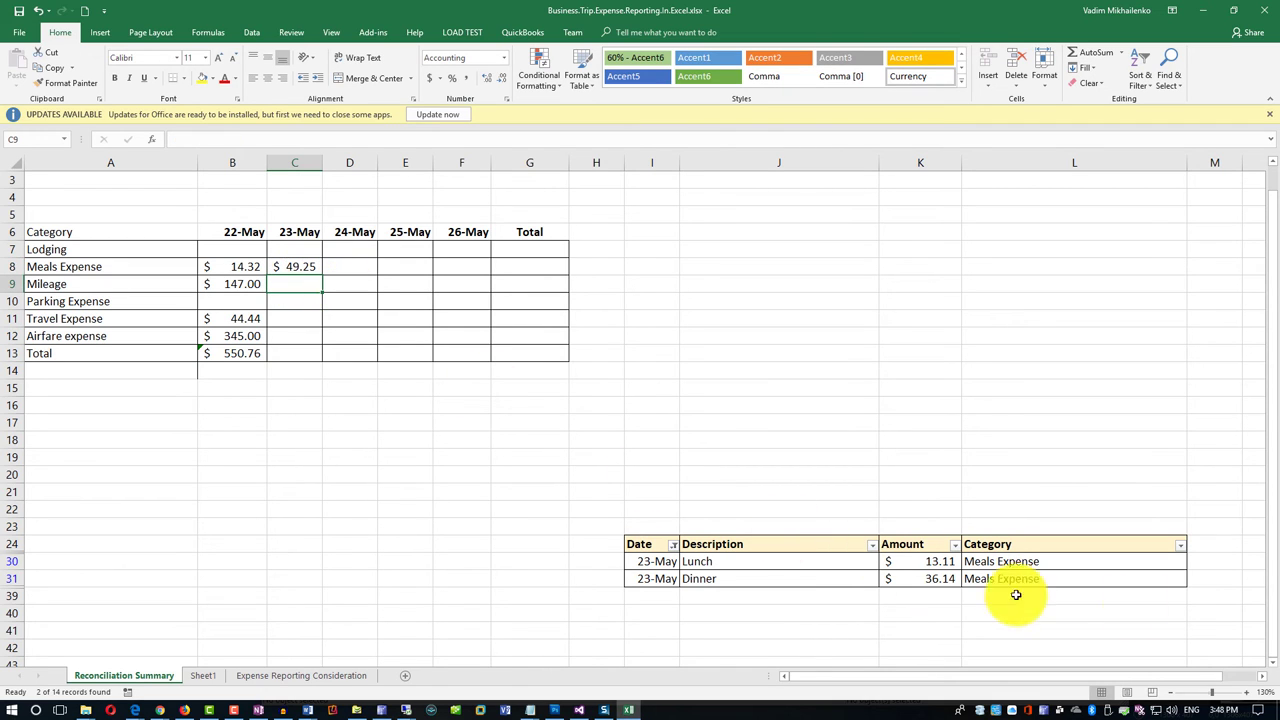
Add a subtotal of the filtered 23-May amounts K30:K31 in M31, giving 49.25.
left_click(1222, 580)
left_click(1095, 53)
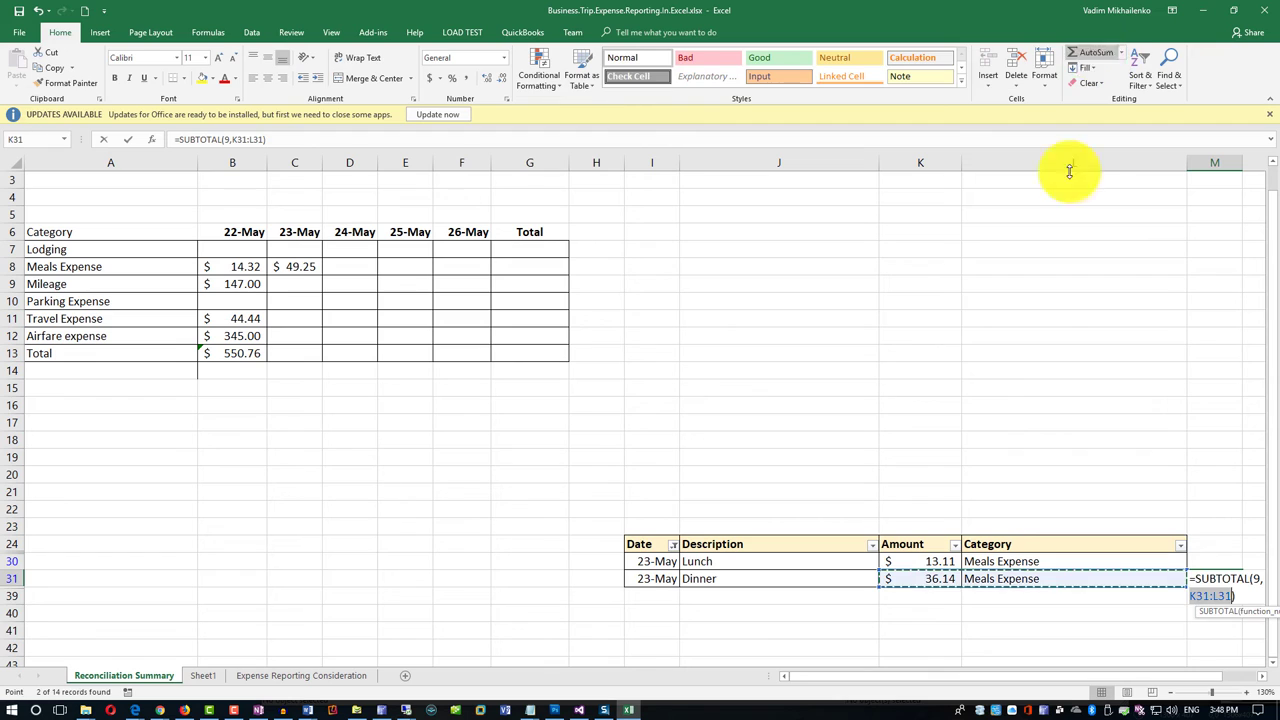
left_click_drag(920, 561, 927, 577)
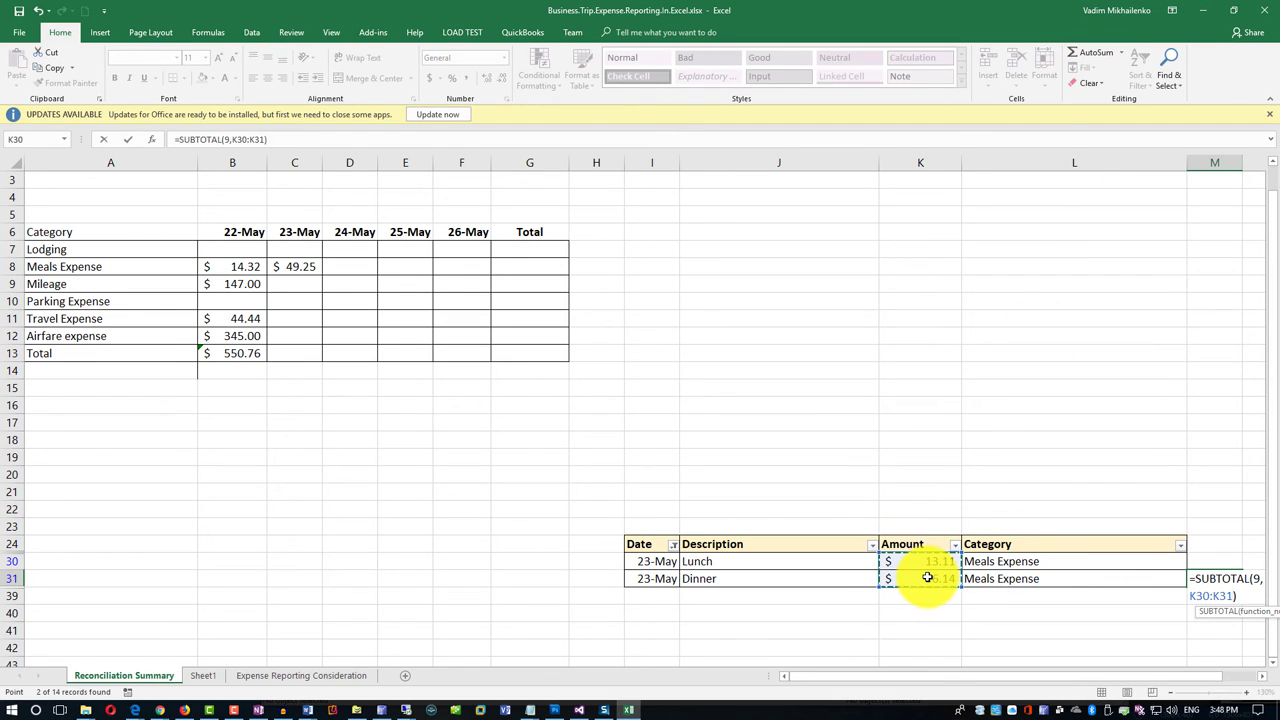
key("Return")
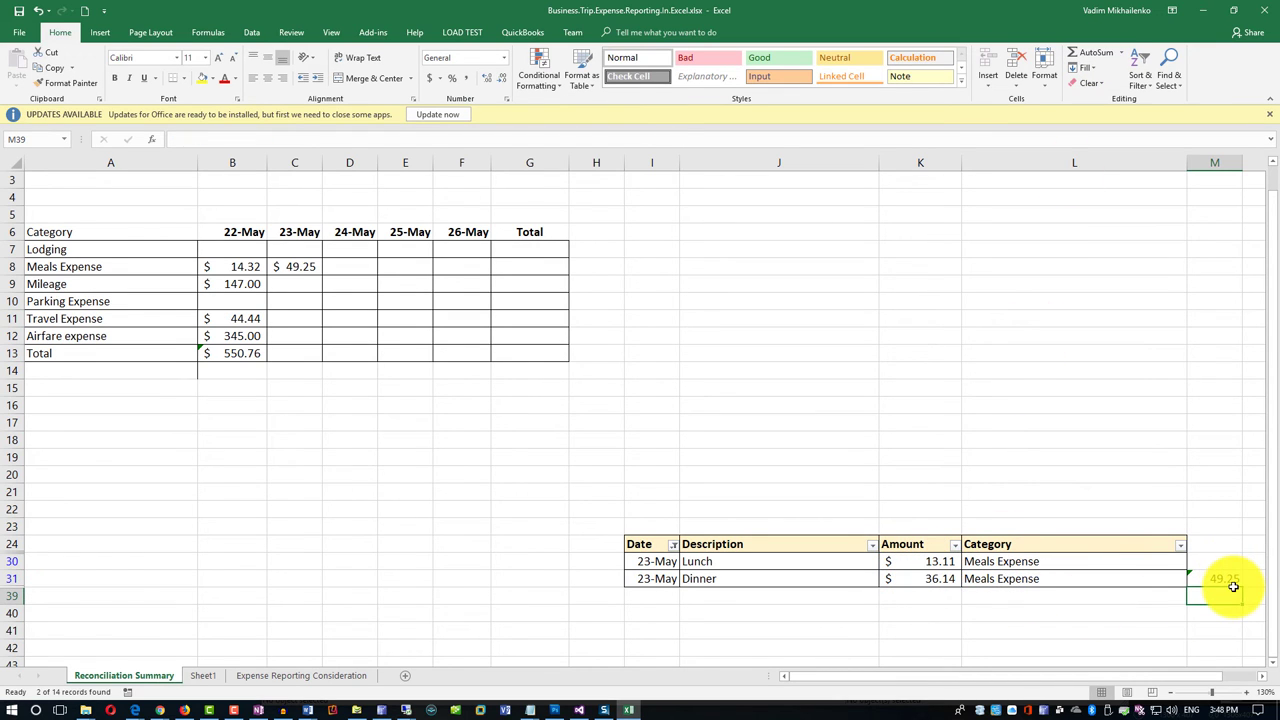
Copy the 22-May total formula from B13 into C13 for the 23-May total.
left_click(253, 354)
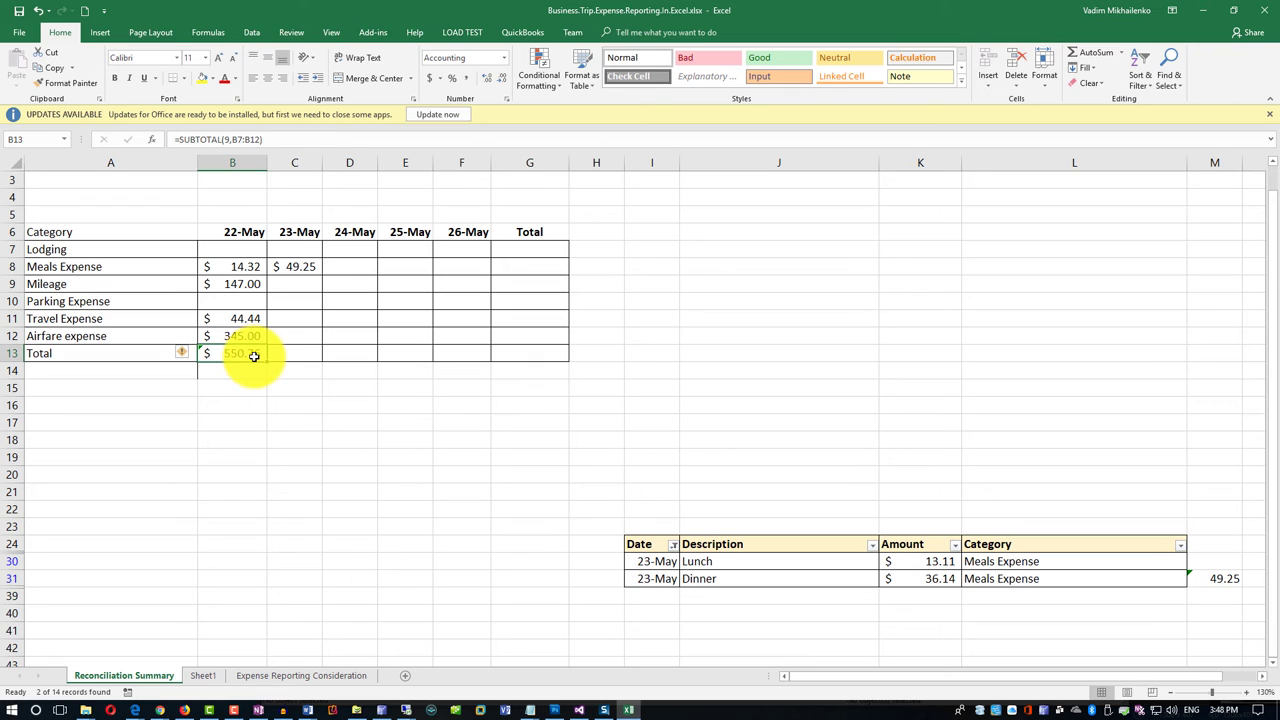
left_click(50, 67)
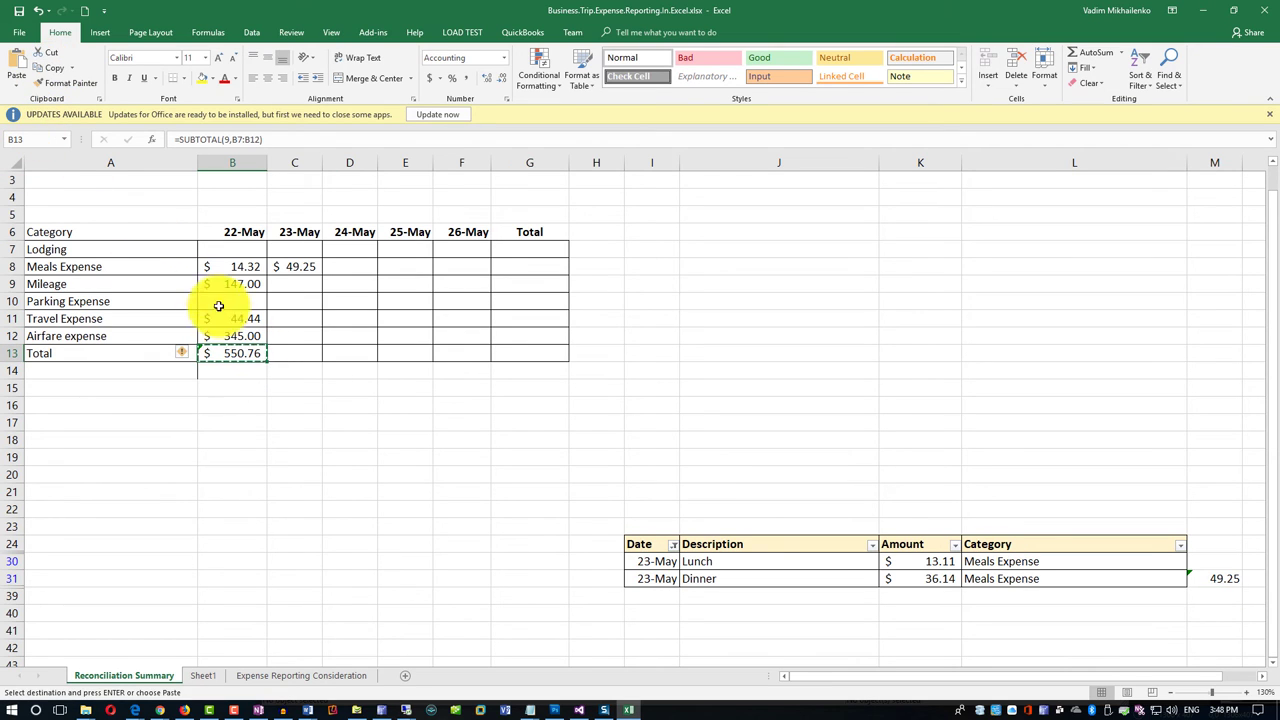
left_click(294, 357)
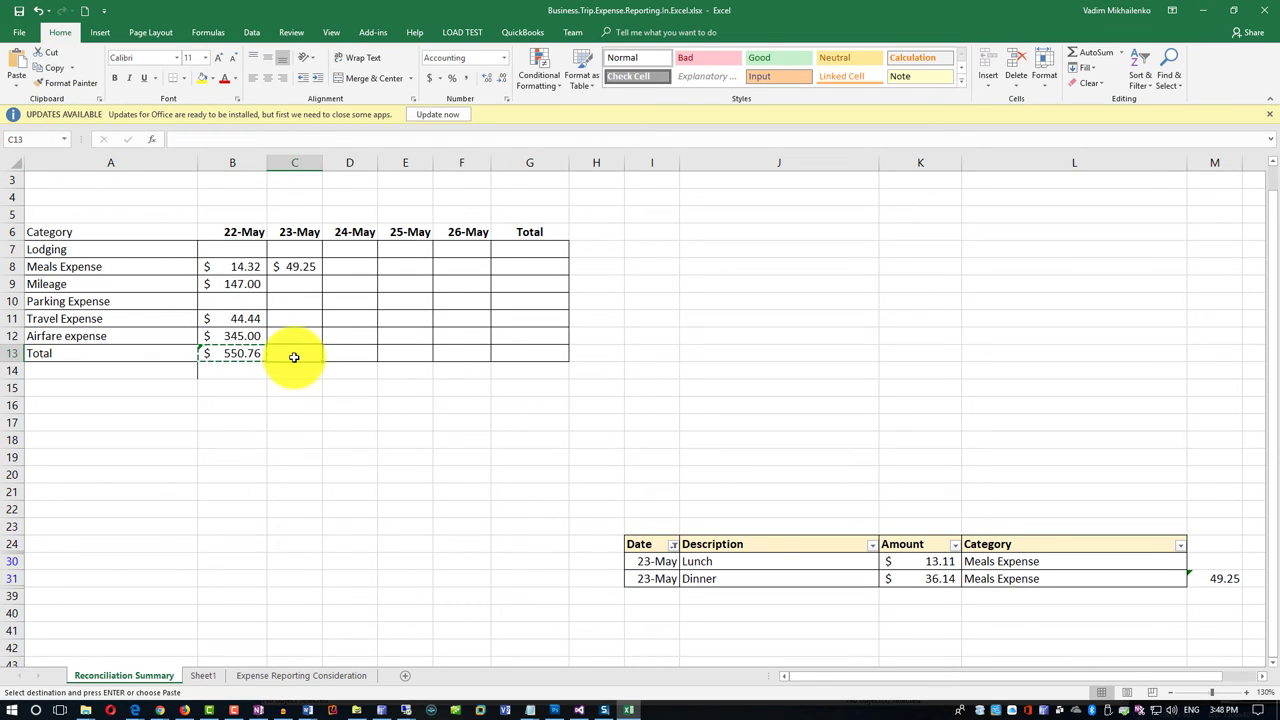
key("ctrl+v")
left_click(301, 404)
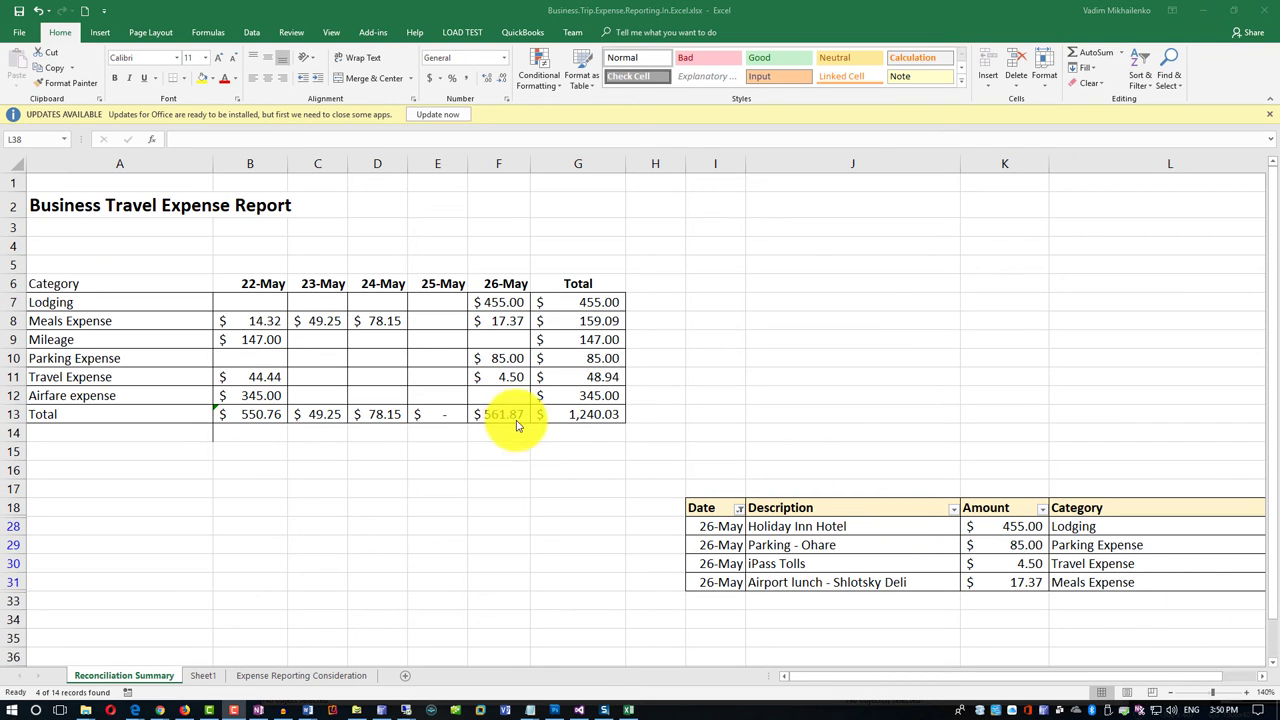
Shade the Total row B13:G13 with a light gold fill.
left_click(251, 417)
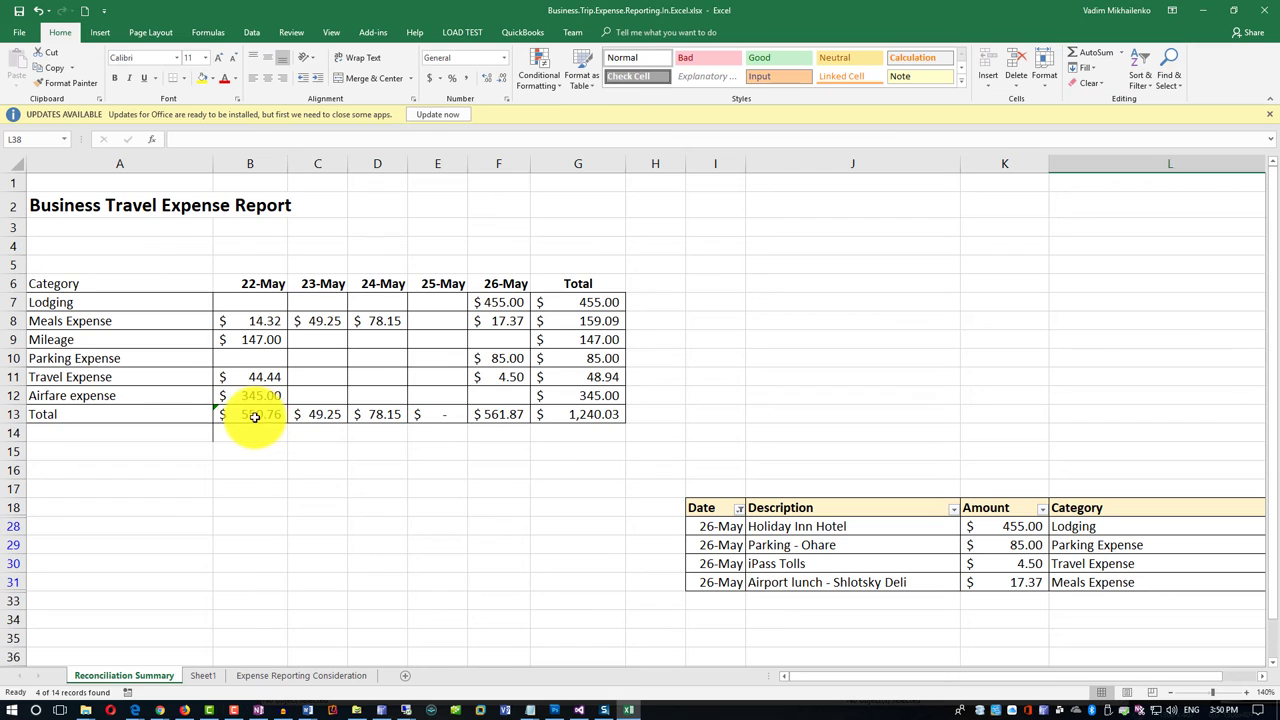
left_click_drag(371, 413, 563, 420)
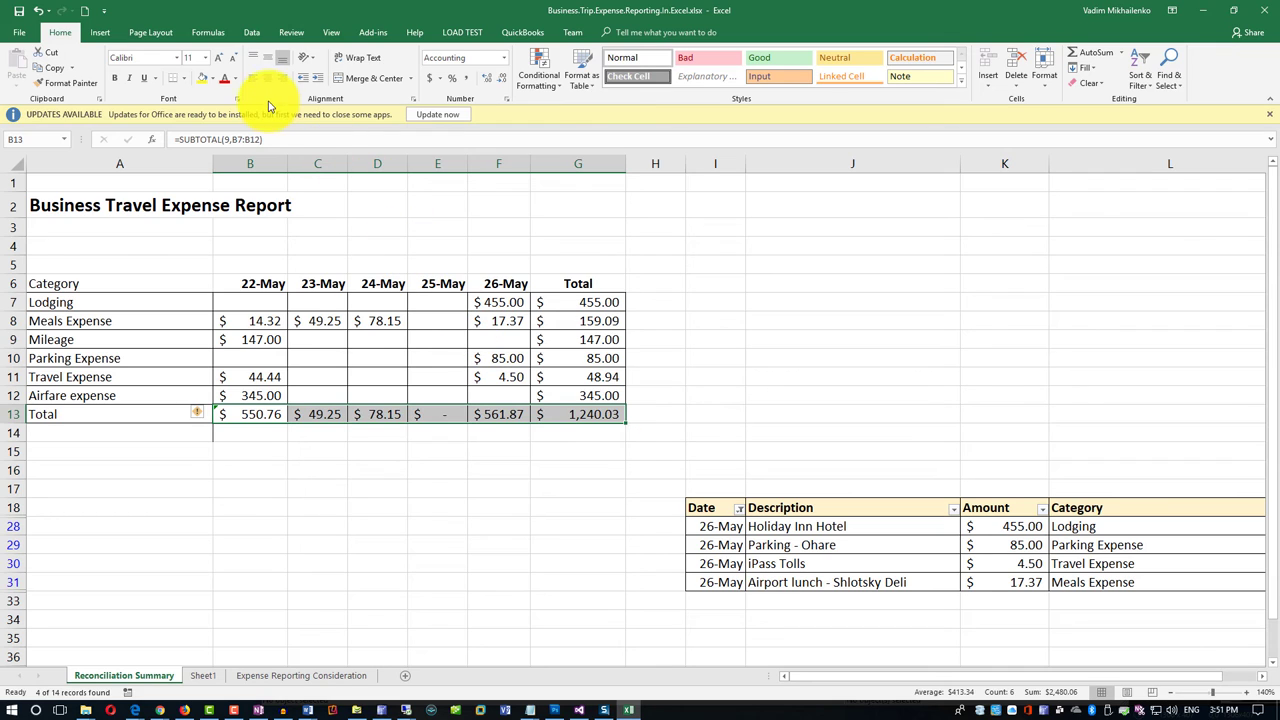
left_click(211, 78)
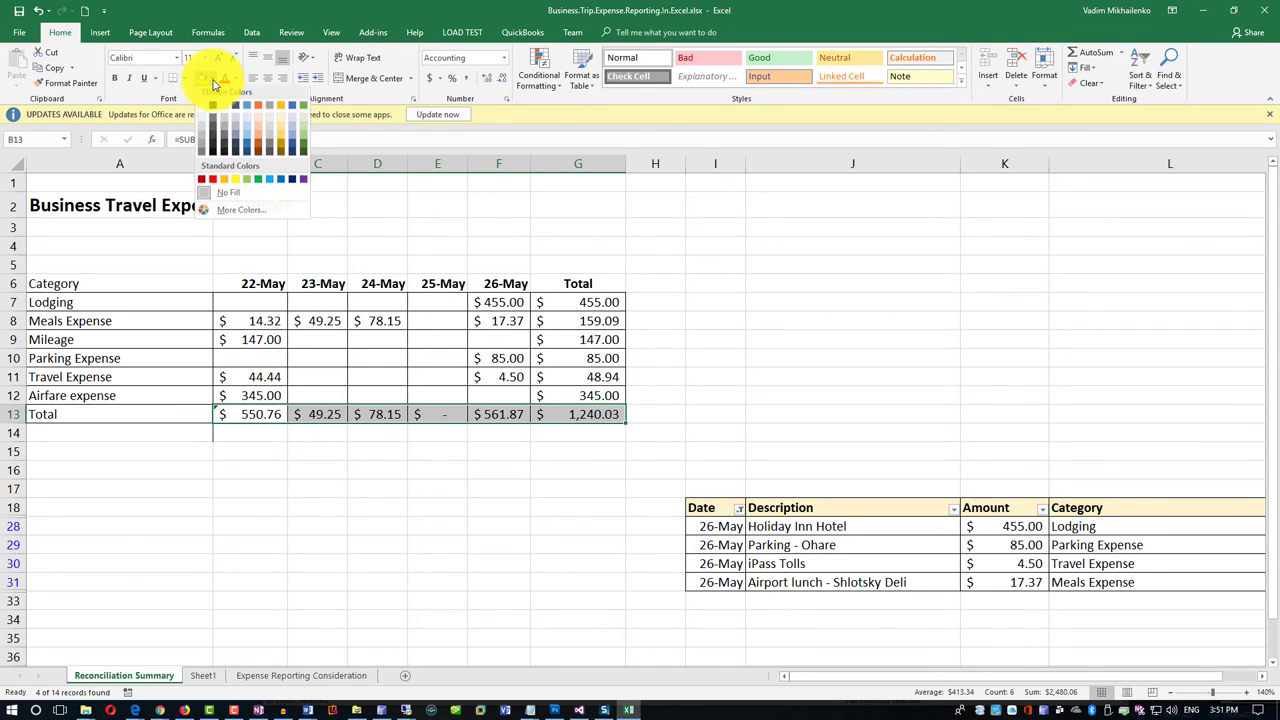
left_click(283, 119)
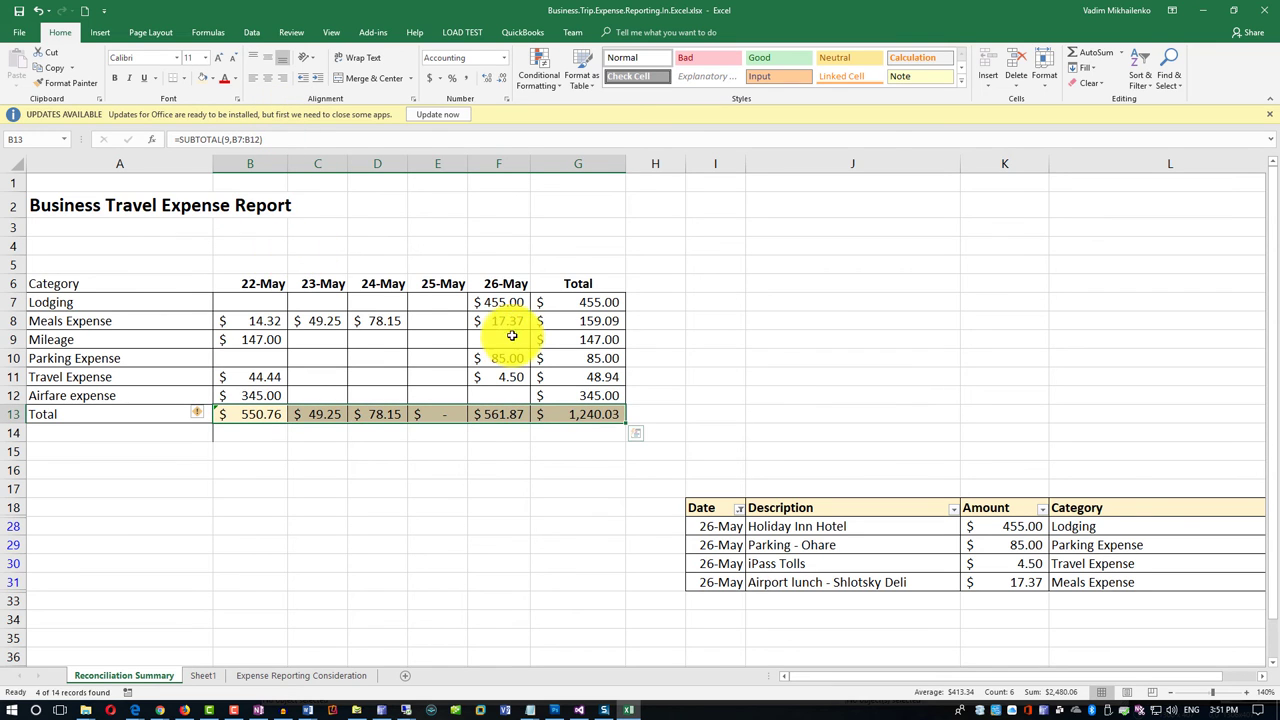
Apply the same gold fill to the Total column G7:G13.
left_click_drag(575, 302, 575, 414)
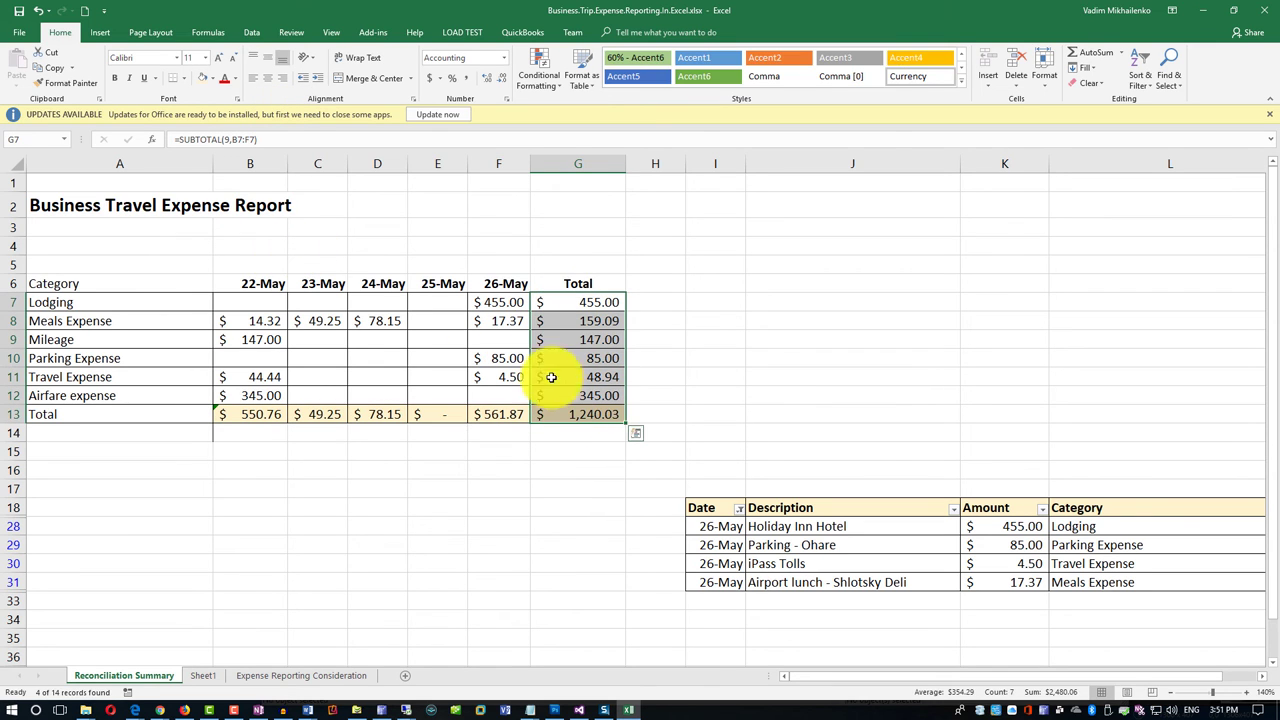
left_click(201, 80)
left_click(699, 339)
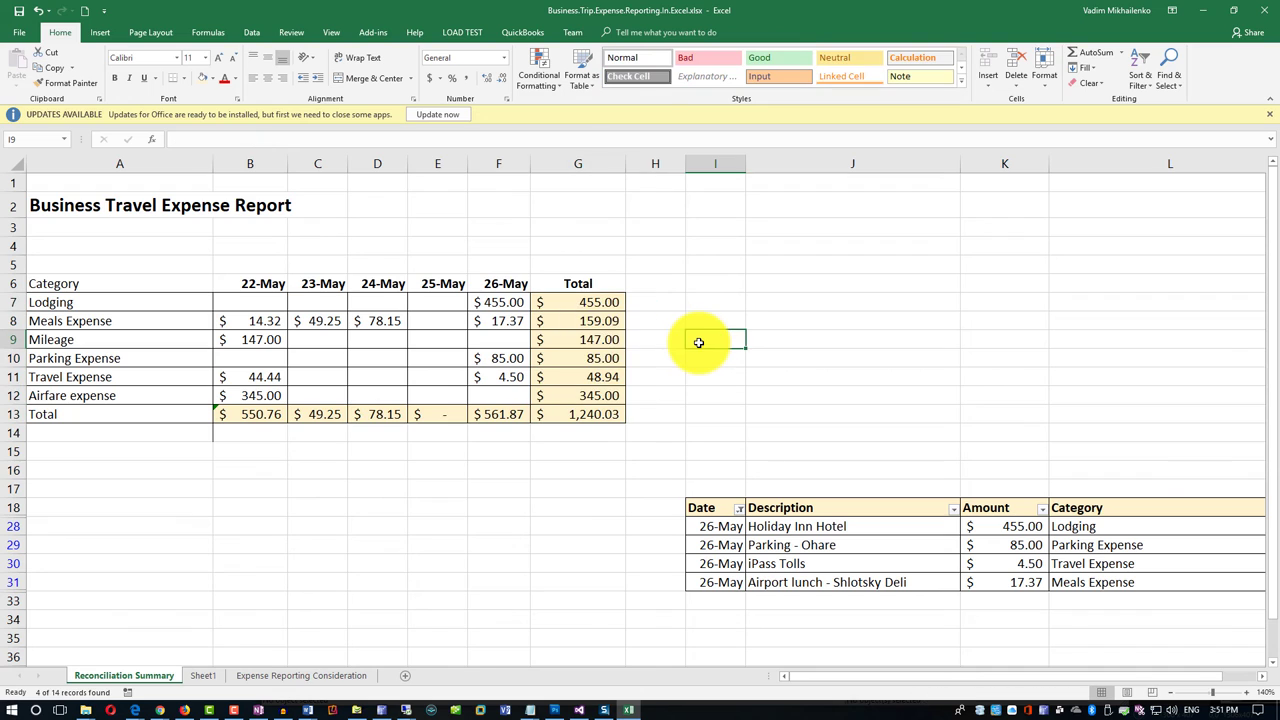
Clear the Date filter with Select All so every expense record shows.
left_click(740, 511)
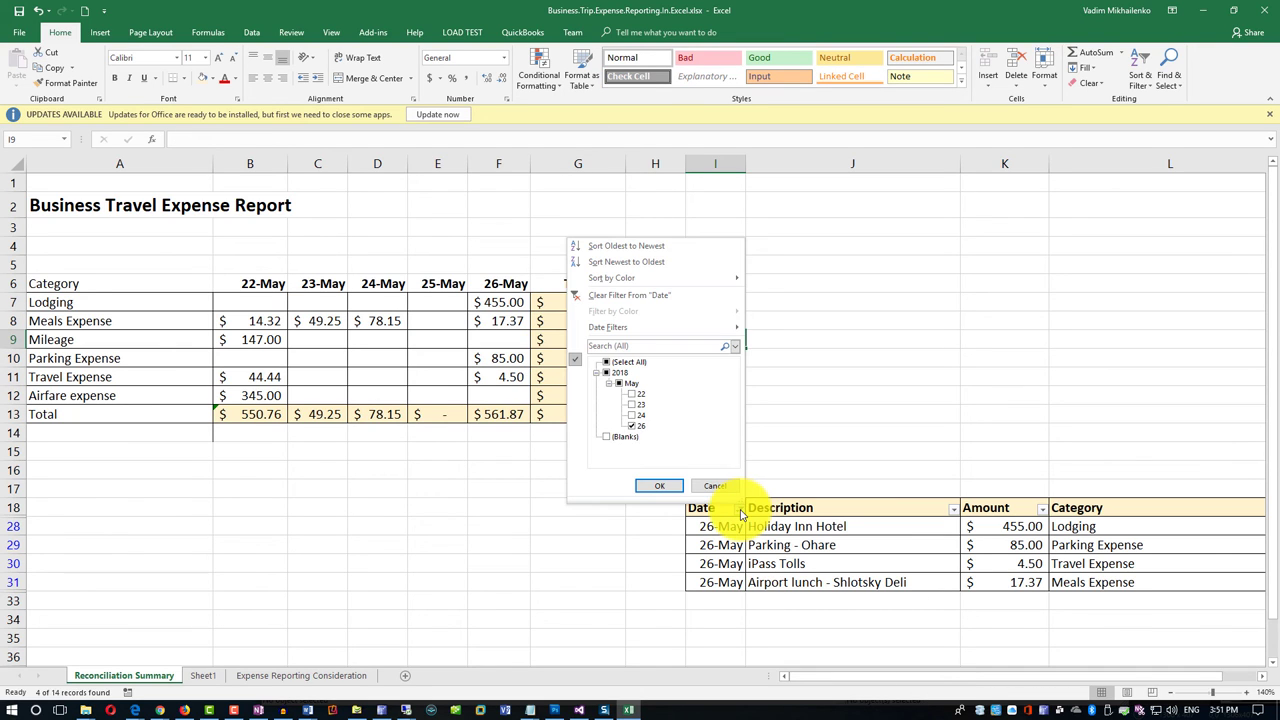
left_click(605, 362)
left_click(659, 485)
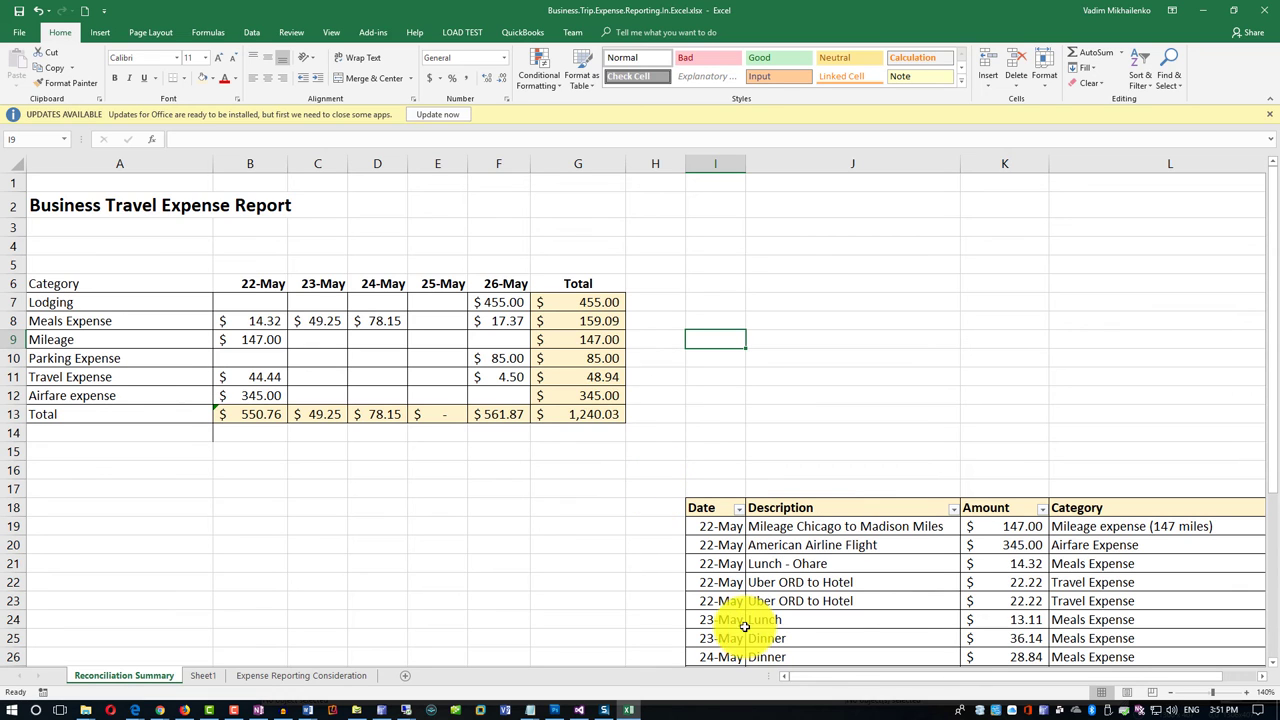
left_click_drag(871, 677, 931, 674)
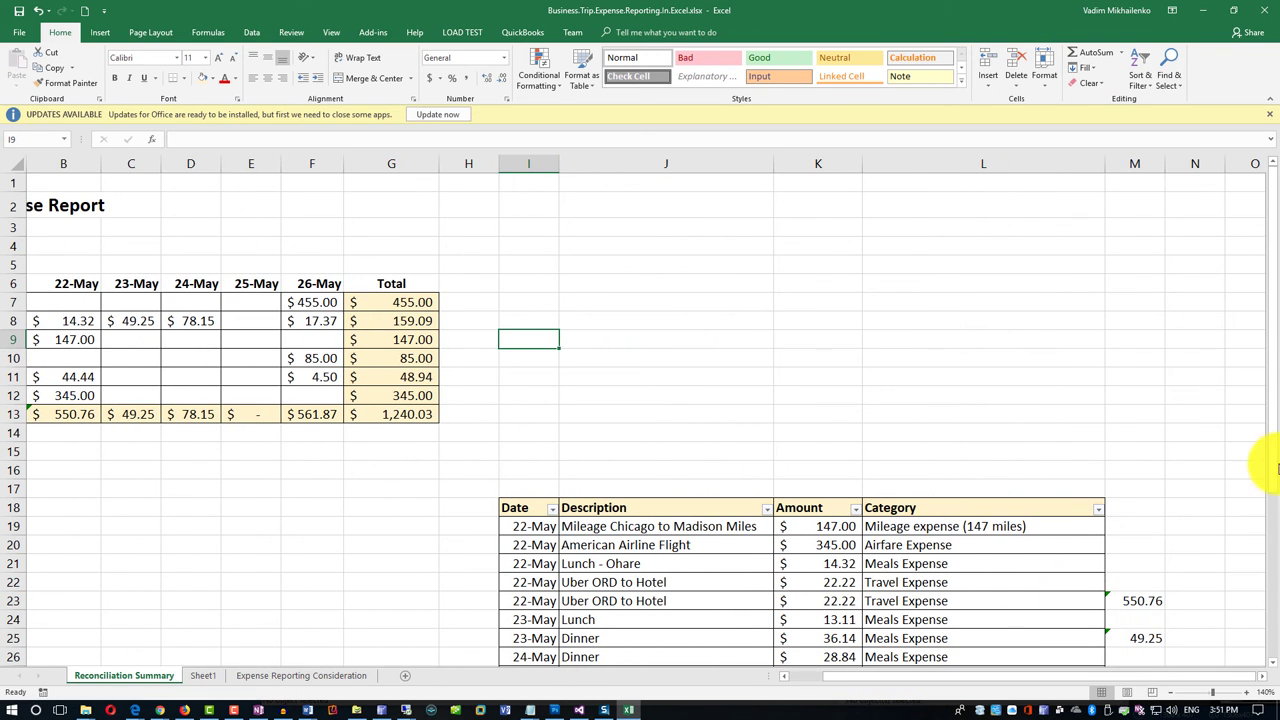
left_click_drag(1270, 478, 1249, 594)
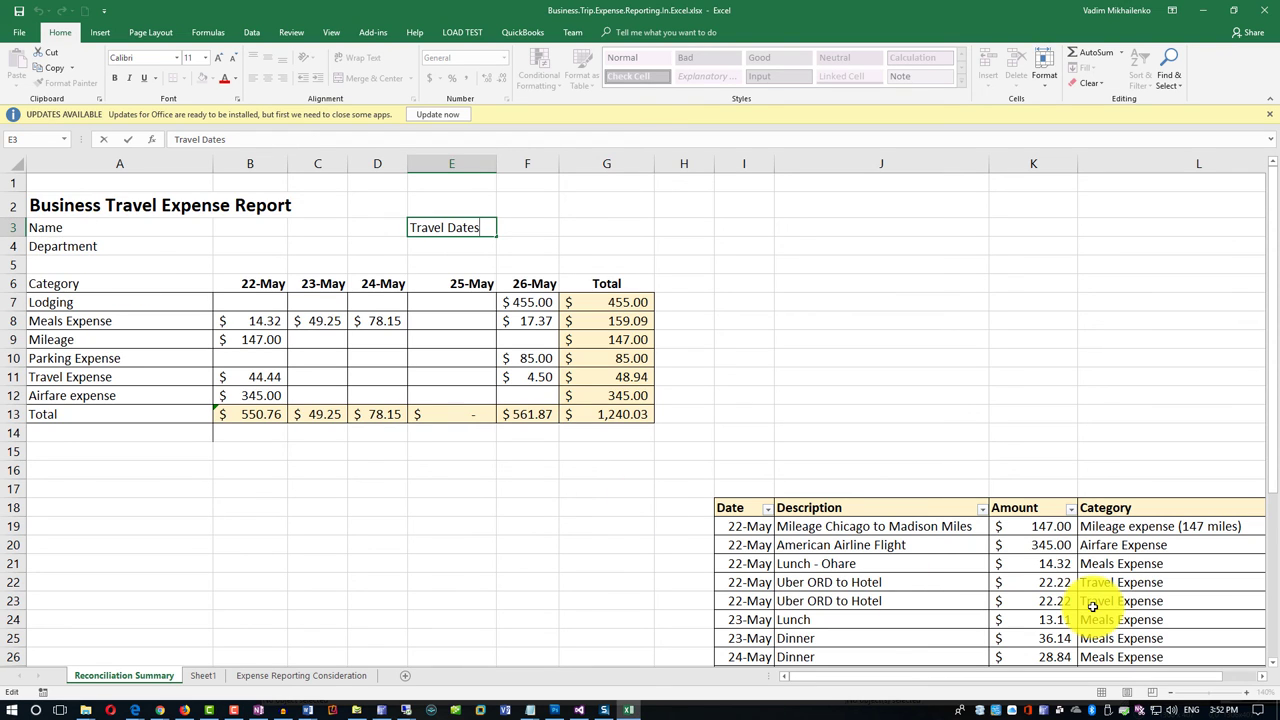
Enter the traveller's name in B3, Marketing in B4, and 5/22 - 5/26 in F3.
left_click(232, 230)
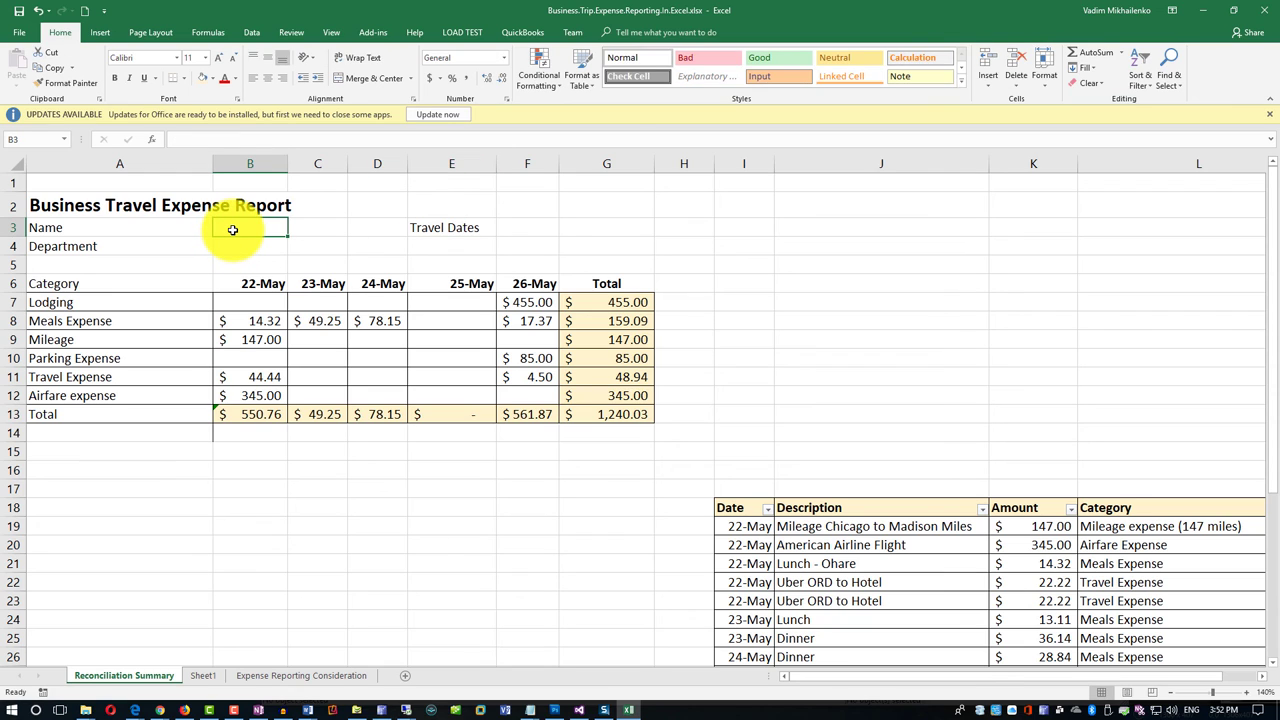
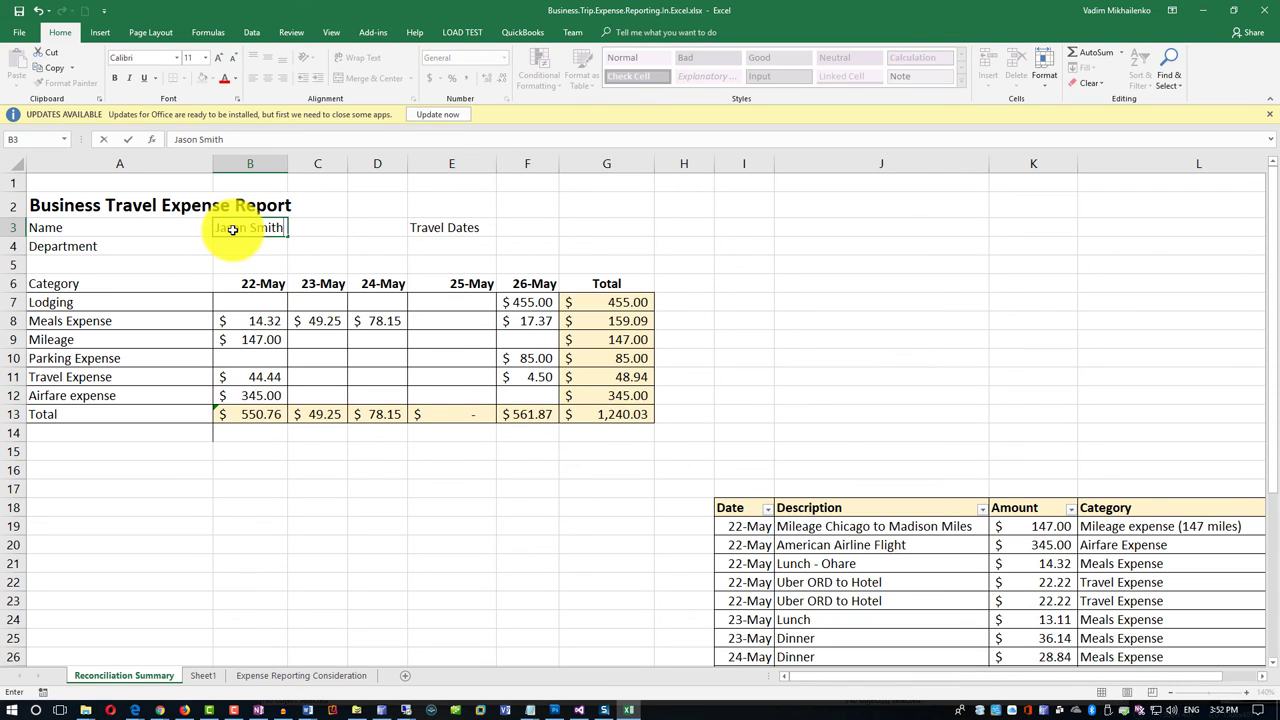
left_click(233, 249)
type("Ma")
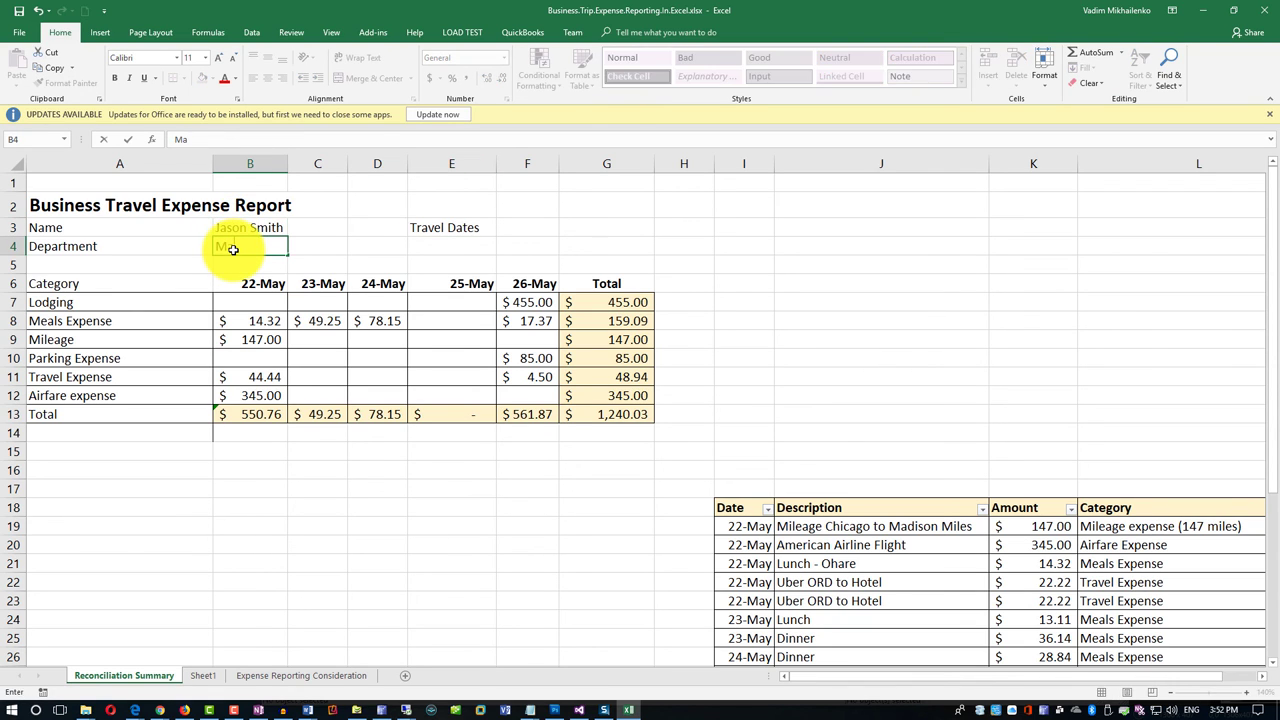
type("rketing")
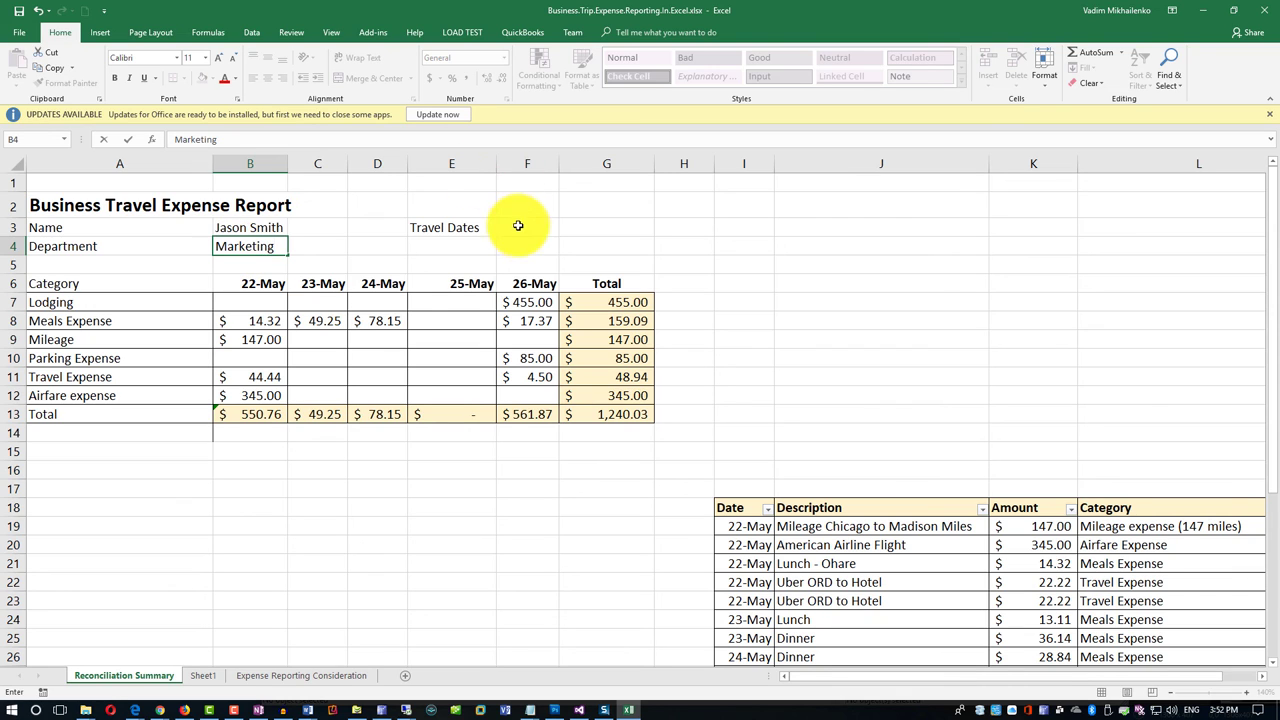
left_click(522, 230)
type("5/22 - 5")
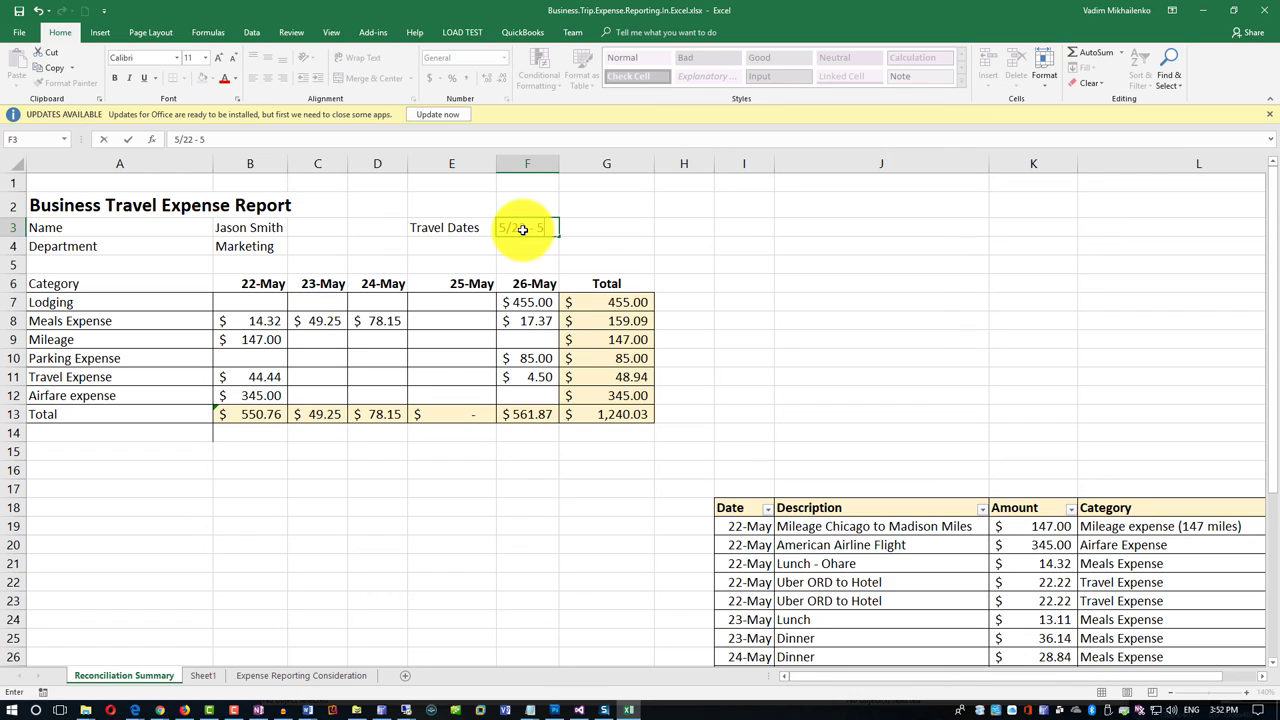
type("/26")
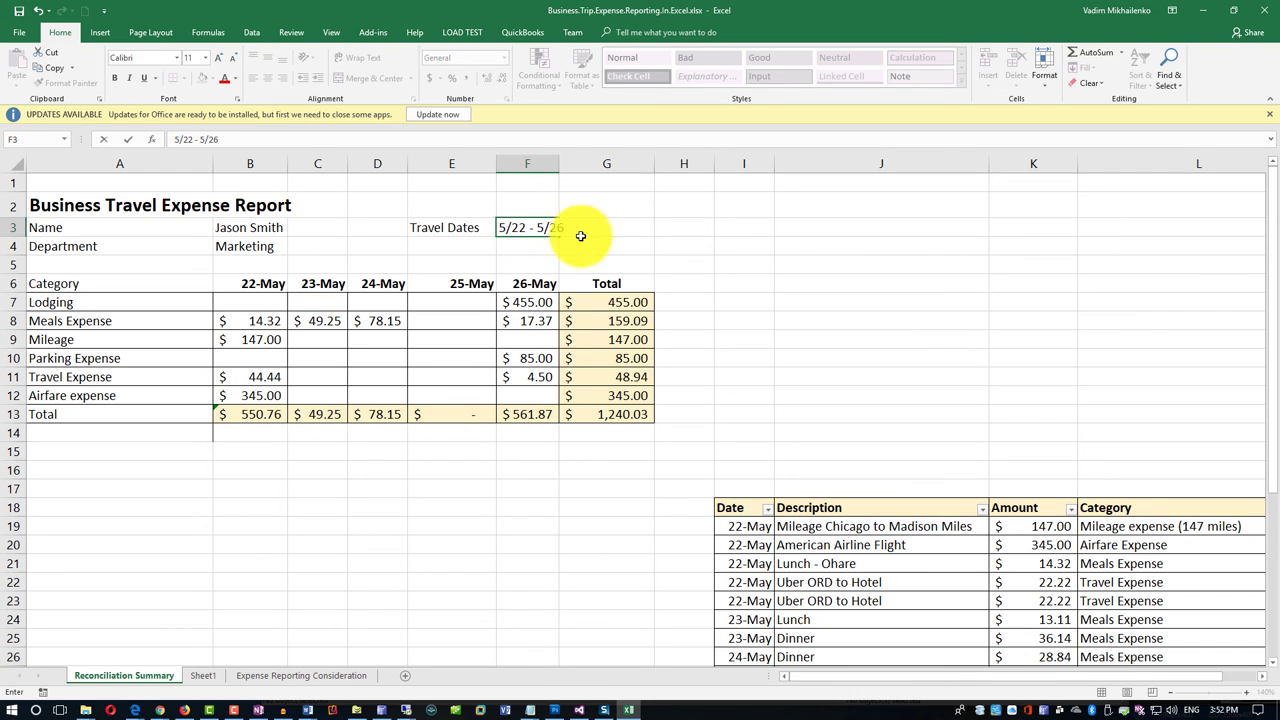
left_click(512, 262)
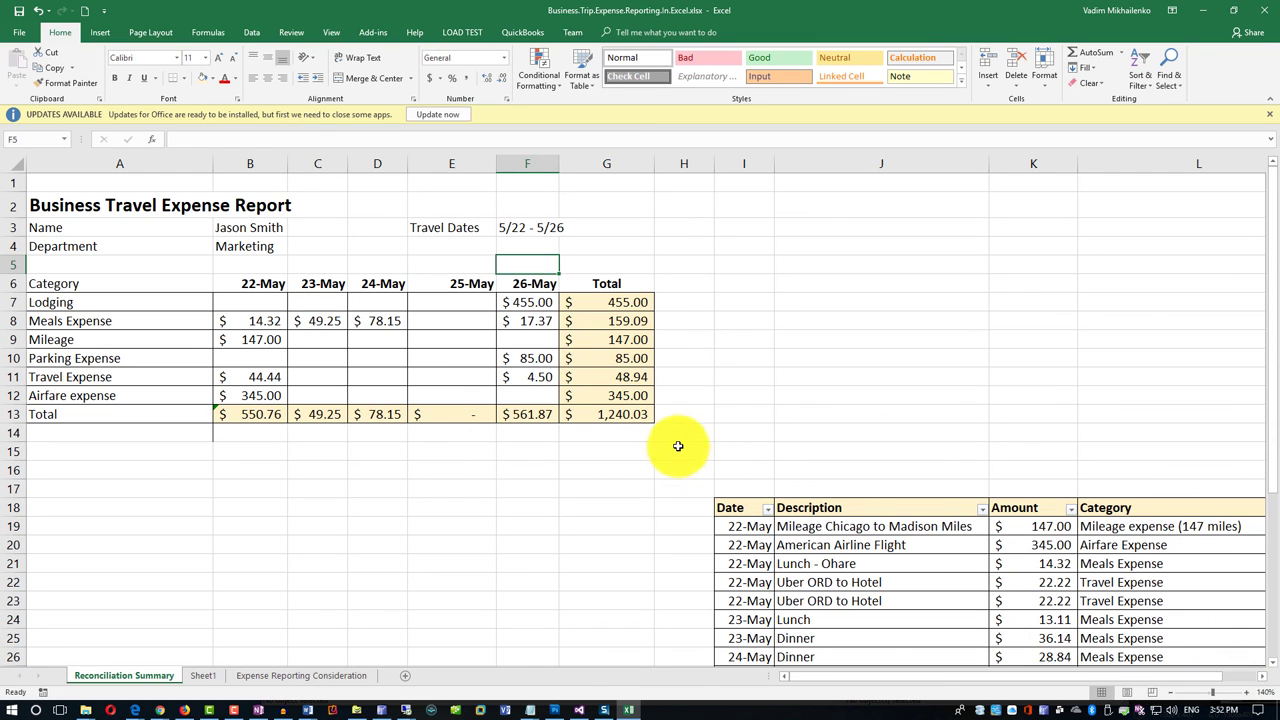
Set A1:H14 as the print area.
left_click_drag(682, 434, 4, 150)
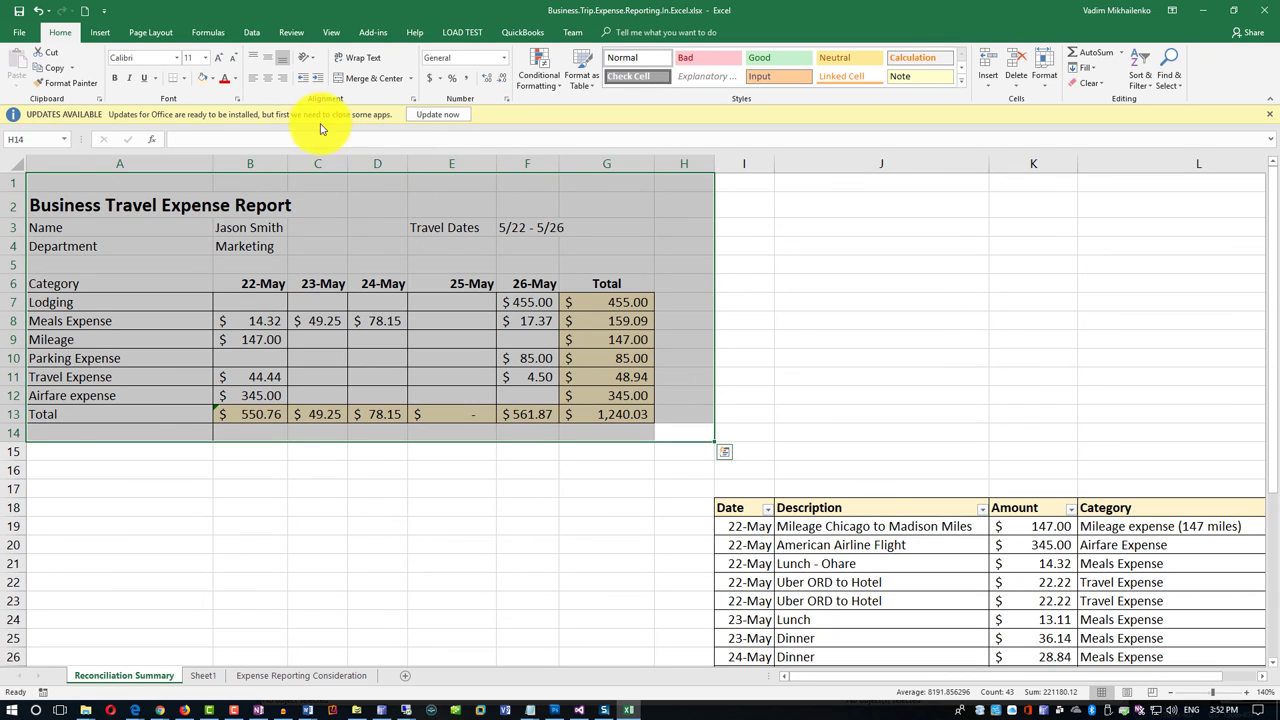
left_click(151, 33)
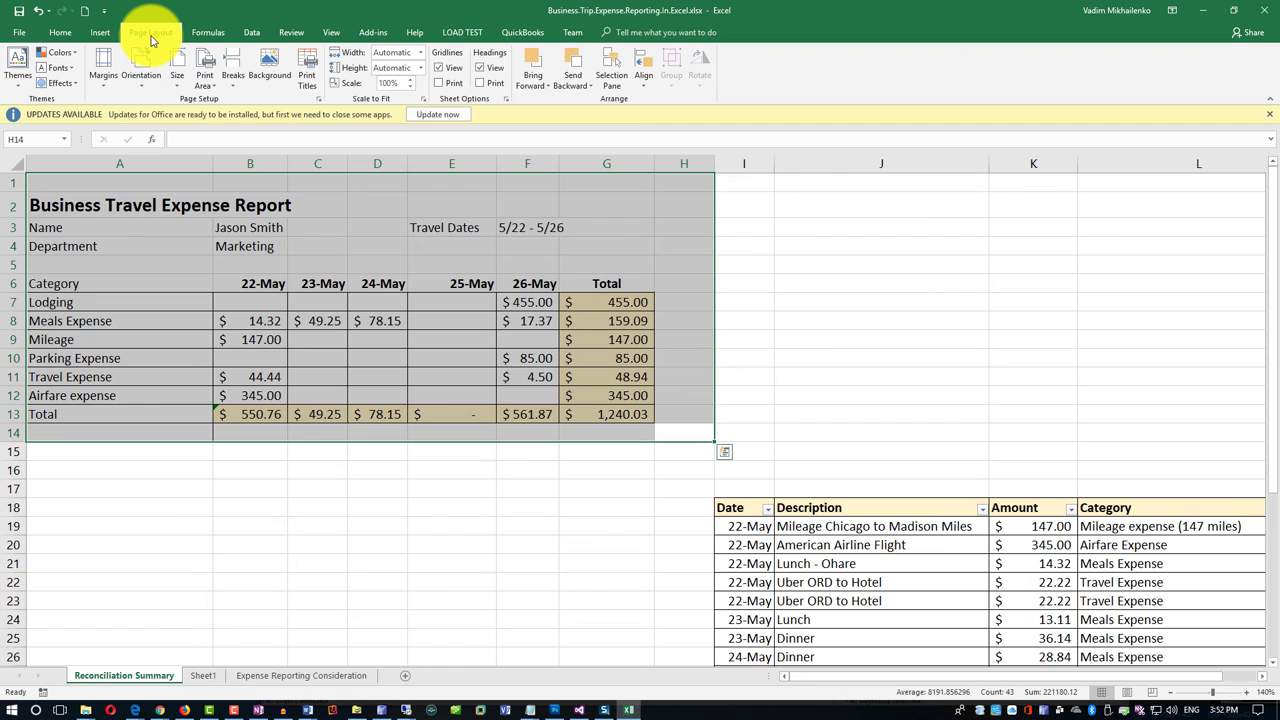
left_click(206, 80)
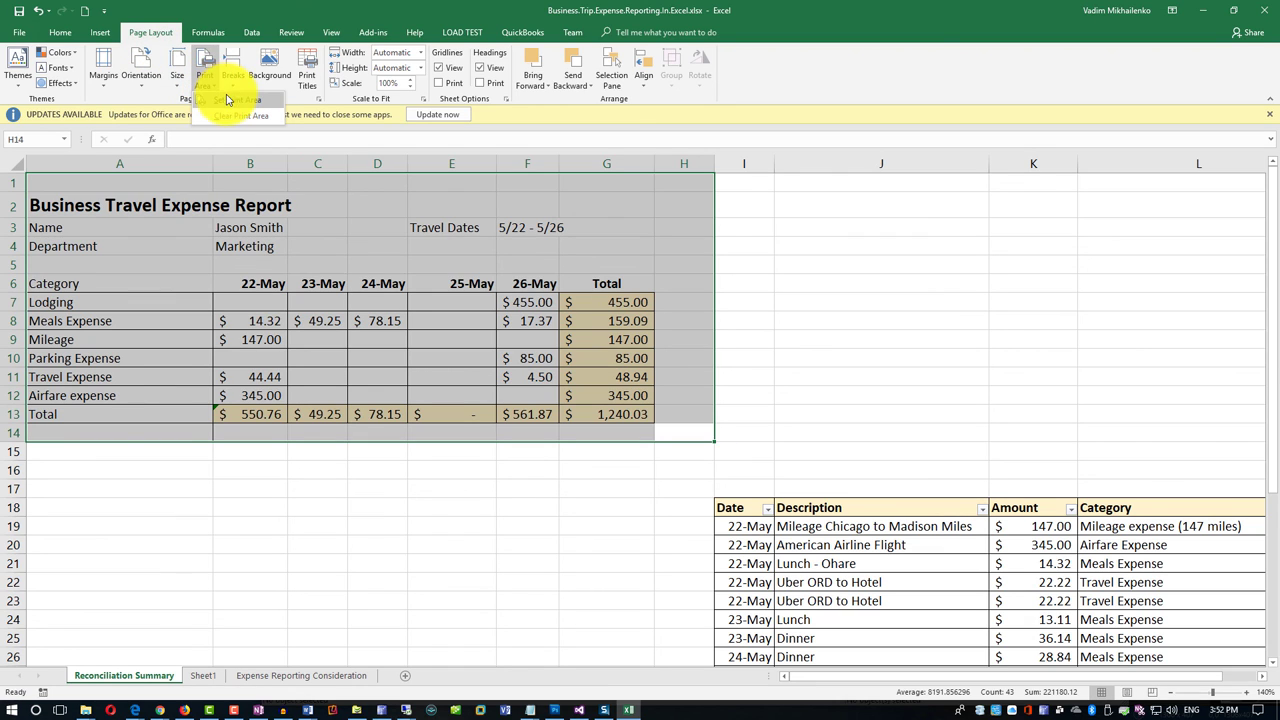
left_click(228, 99)
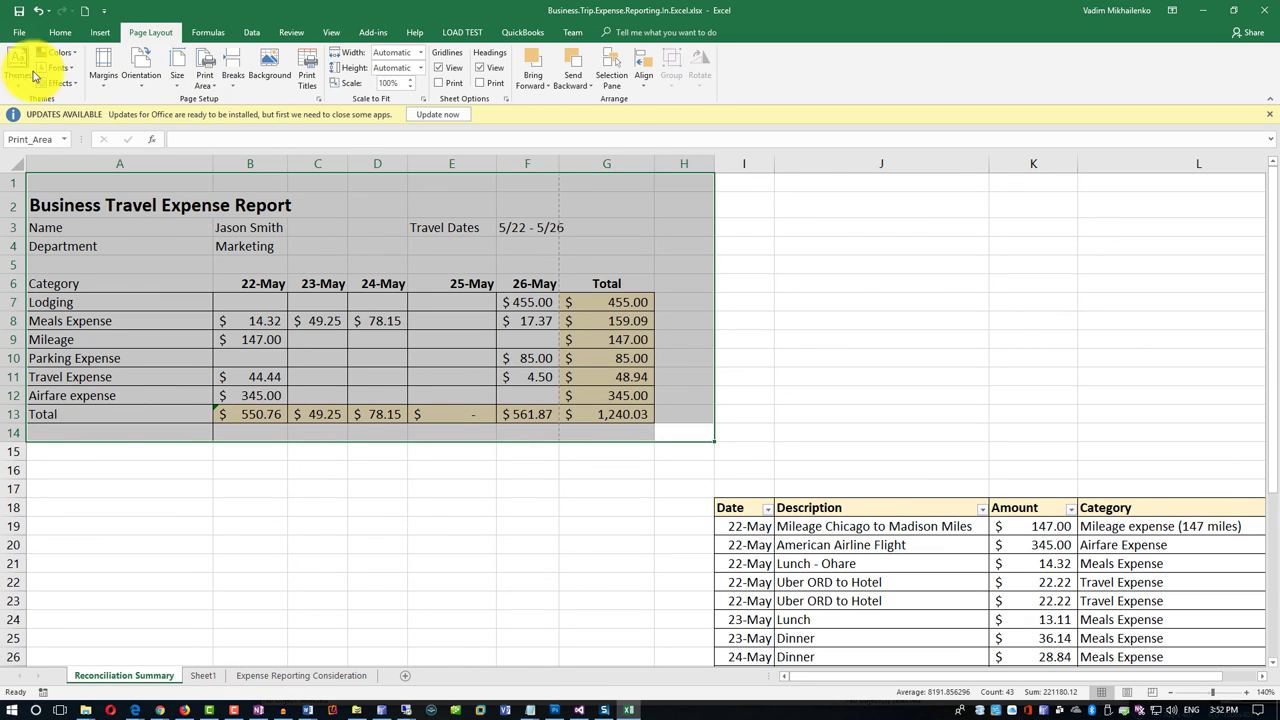
Switch the page orientation to Landscape in Page Setup from print preview.
left_click(18, 34)
left_click(25, 215)
left_click(250, 456)
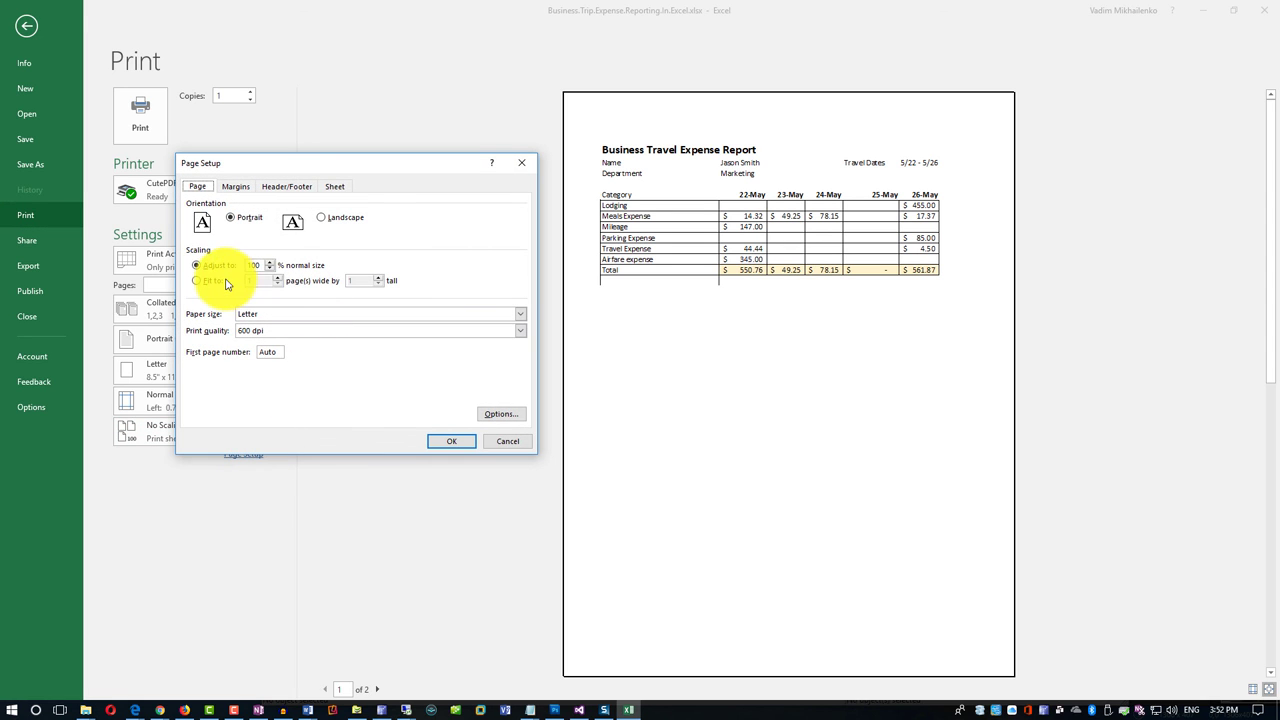
left_click(323, 219)
left_click(437, 445)
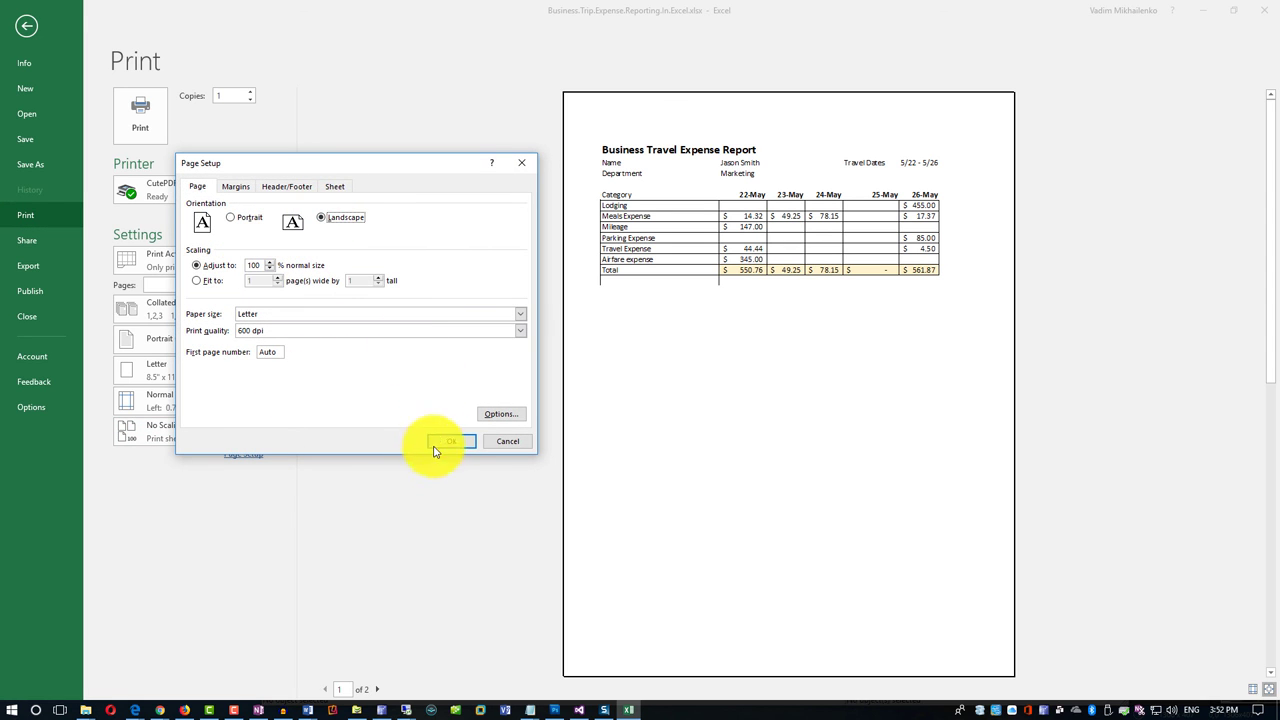